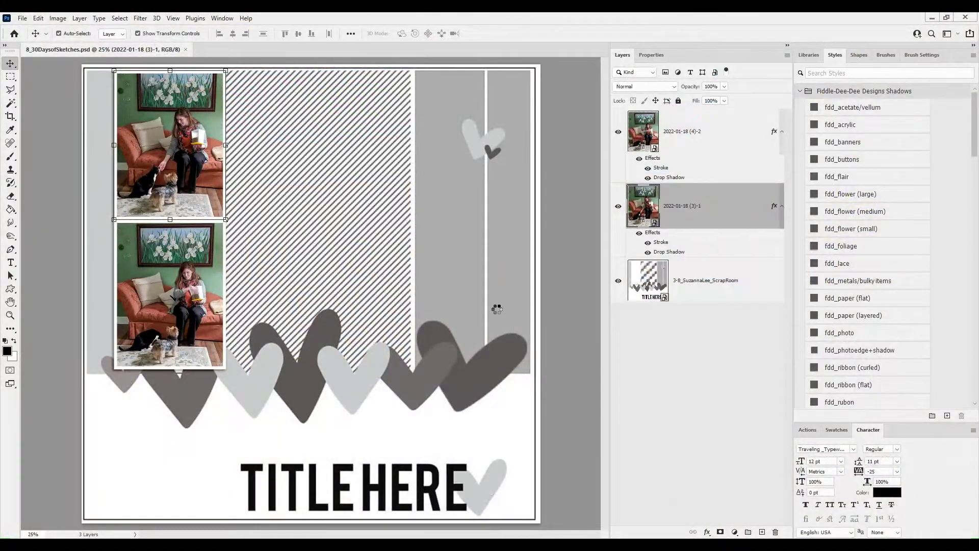
Step: Stack the solid paper jj-stmar2022-pp solid_8 beneath the sketch template and the patterned paper jj-stmar2022-pp-7 just above it
left_click_drag(699, 223, 716, 346)
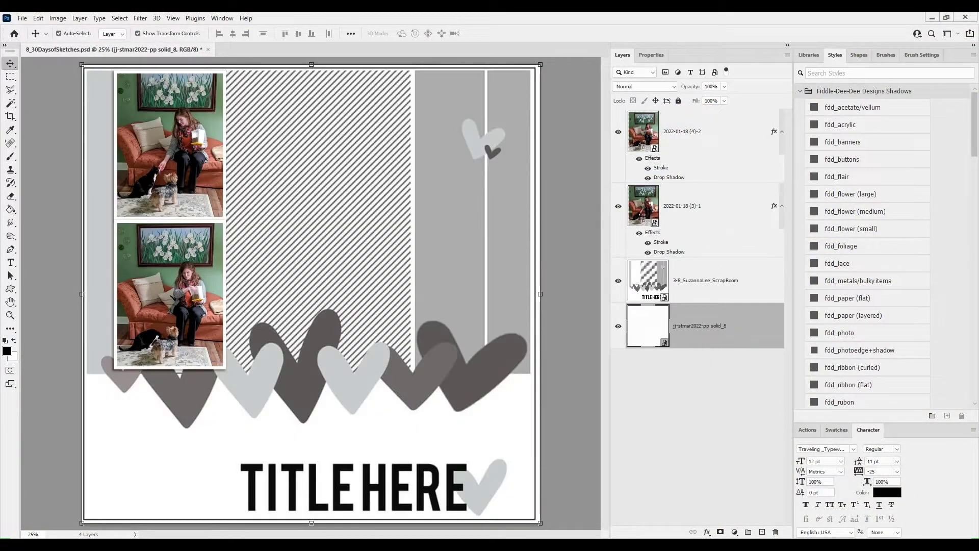
left_click_drag(334, 291, 680, 314)
Step: Cut the jj-stmar2022-pp-7 paper to the template's diagonally striped block as a panel above the template, and delete the full sheet
key("m")
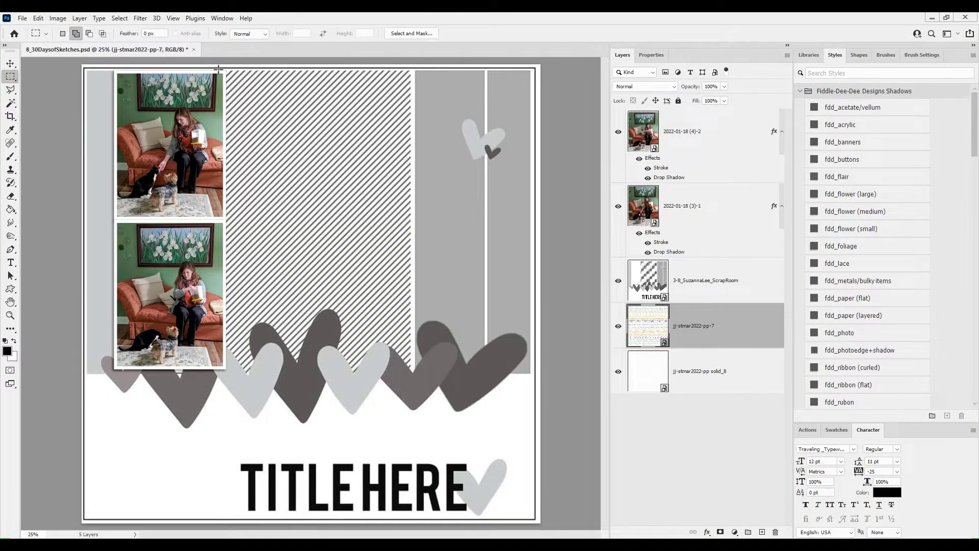
left_click_drag(229, 72, 411, 373)
key("ctrl+j")
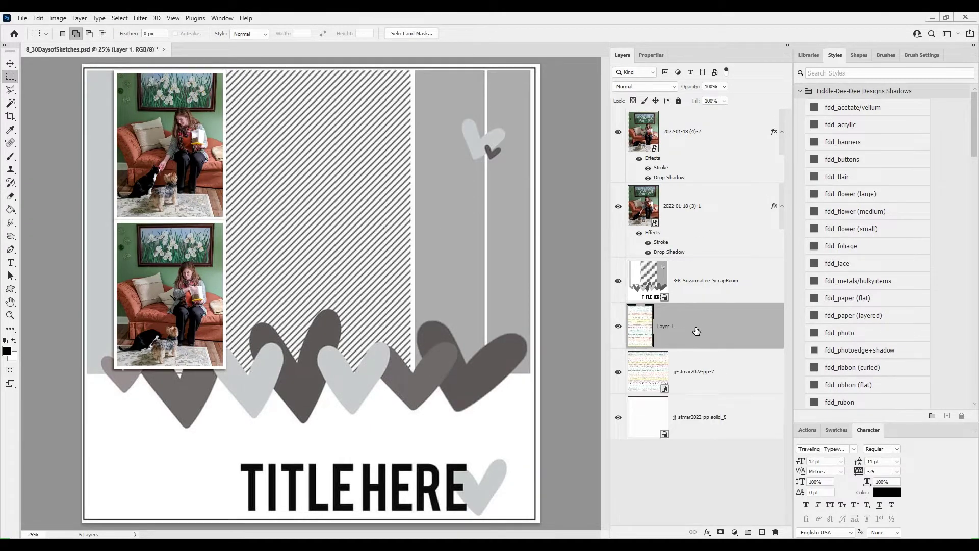
left_click_drag(697, 330, 708, 262)
right_click(726, 358)
left_click(797, 111)
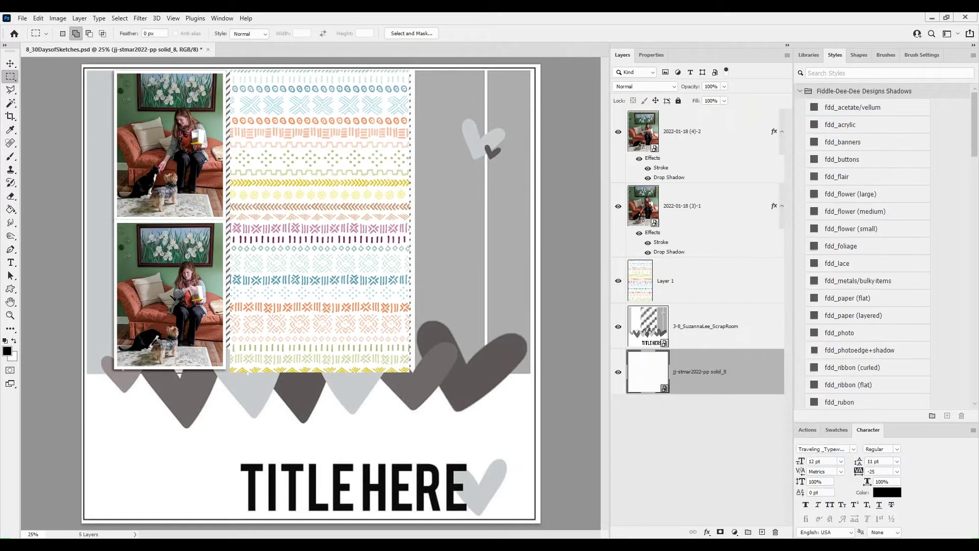
Step: Apply the fdd_paper (flat) shadow style to the multicolored patterned panel
left_click(715, 284)
left_click(853, 298)
key("v")
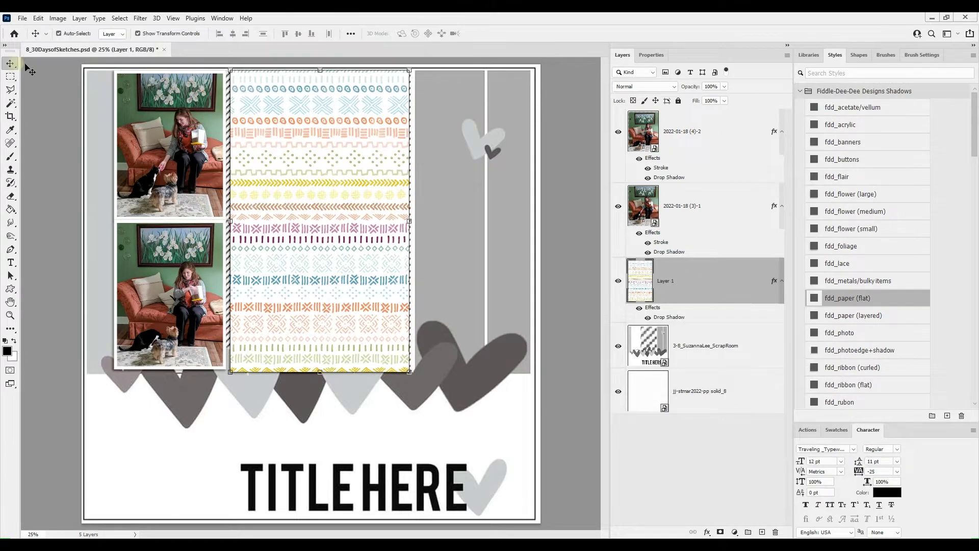
Step: Align the lower photo's bottom edge and the upper photo's top edge with the multicolored panel
left_click_drag(201, 260, 202, 268)
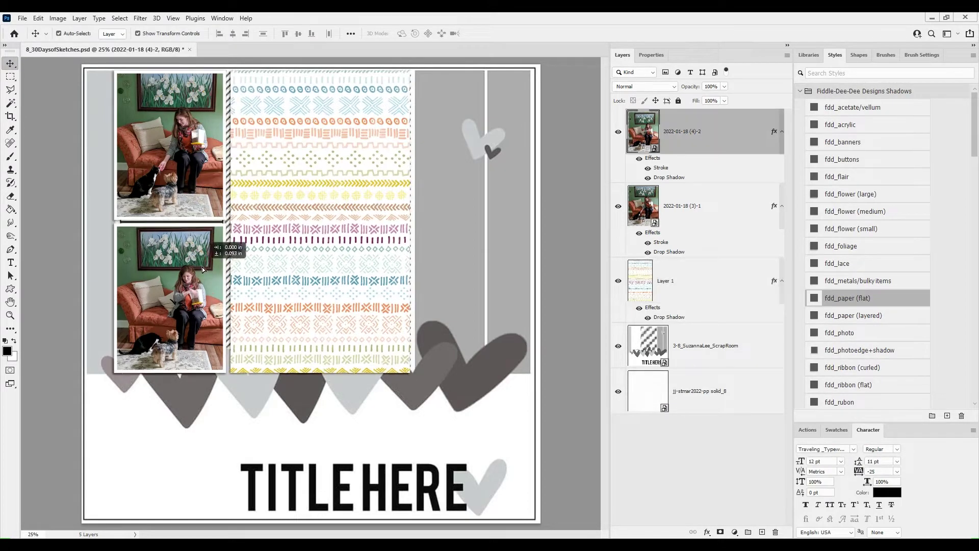
left_click(295, 275, "shift")
left_click(312, 34)
left_click(198, 131)
left_click(287, 129, "shift")
left_click(285, 34)
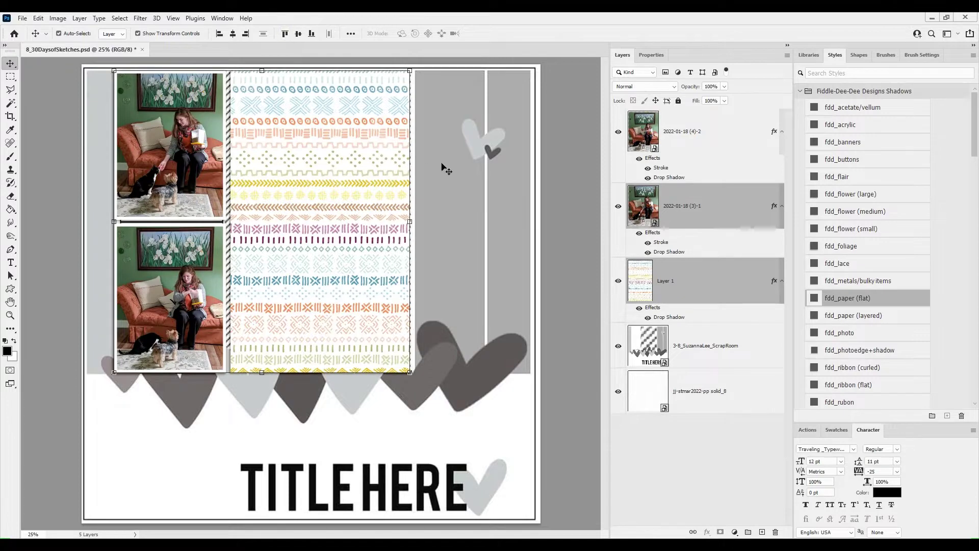
Step: Shift both photos together slightly toward the multicolored panel to close the gap
left_click(442, 166)
left_click(349, 184)
left_click(198, 173)
left_click(199, 249, "shift")
left_click_drag(215, 247, 218, 248)
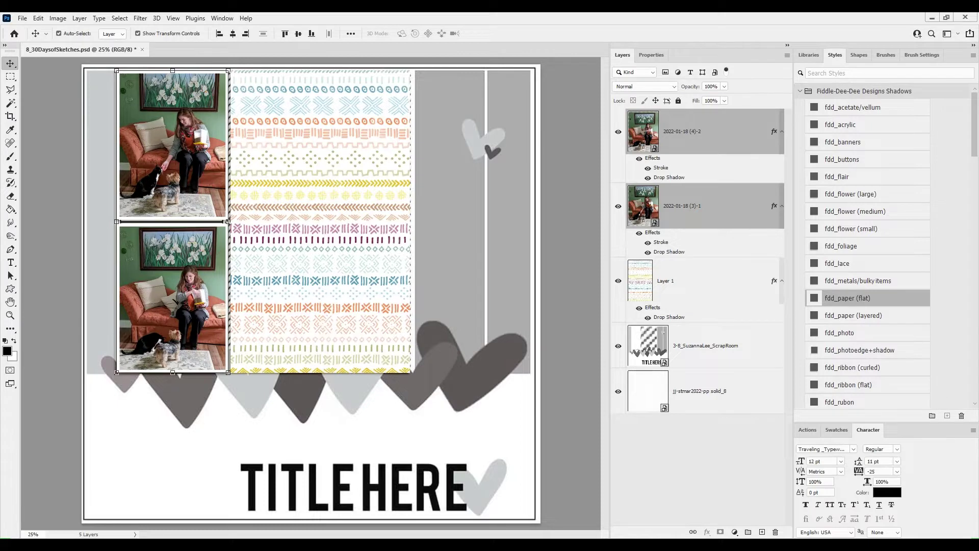
Step: Place the blue striped paper jj-stmar2022-pp-8 and stack it beneath the sketch template
left_click(98, 212)
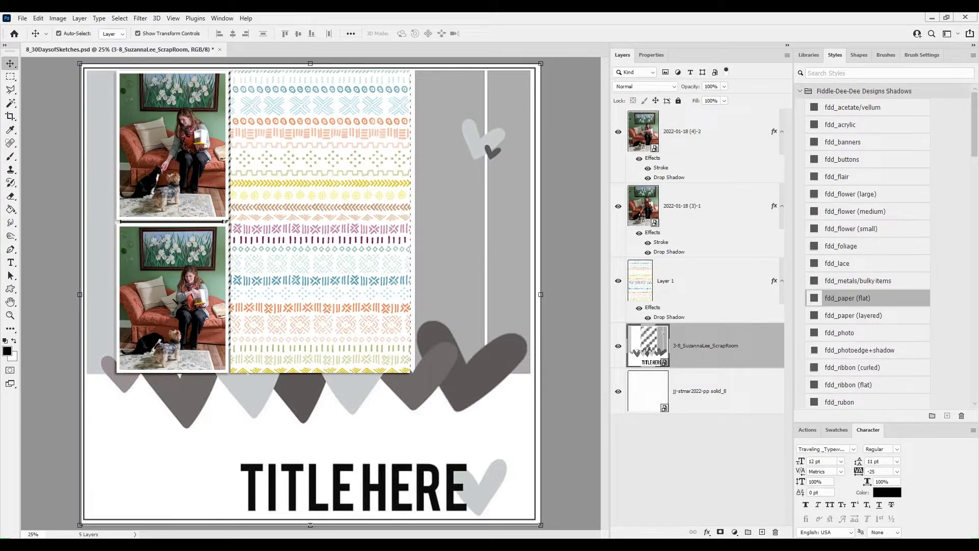
key("Return")
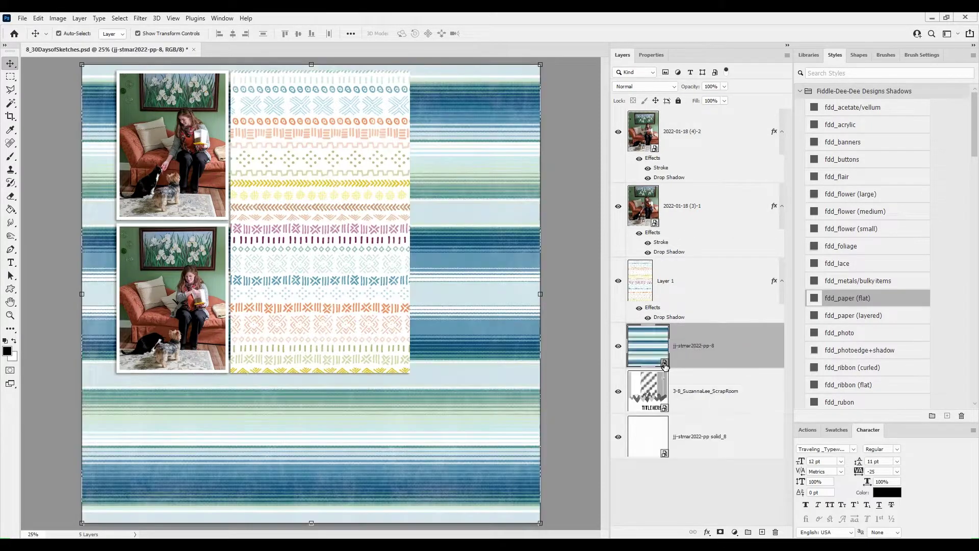
left_click_drag(688, 338, 687, 414)
left_click(11, 76)
left_click_drag(87, 71, 113, 372)
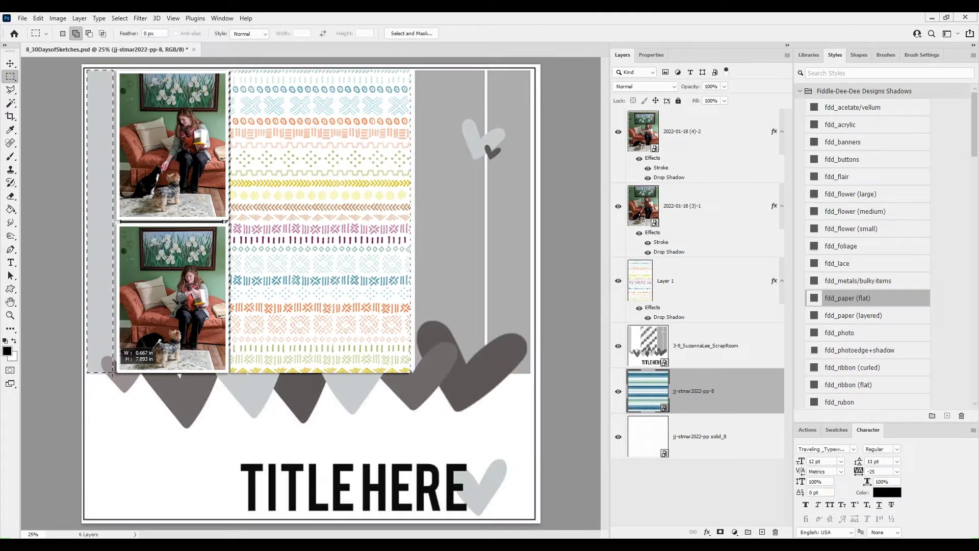
left_click(38, 19)
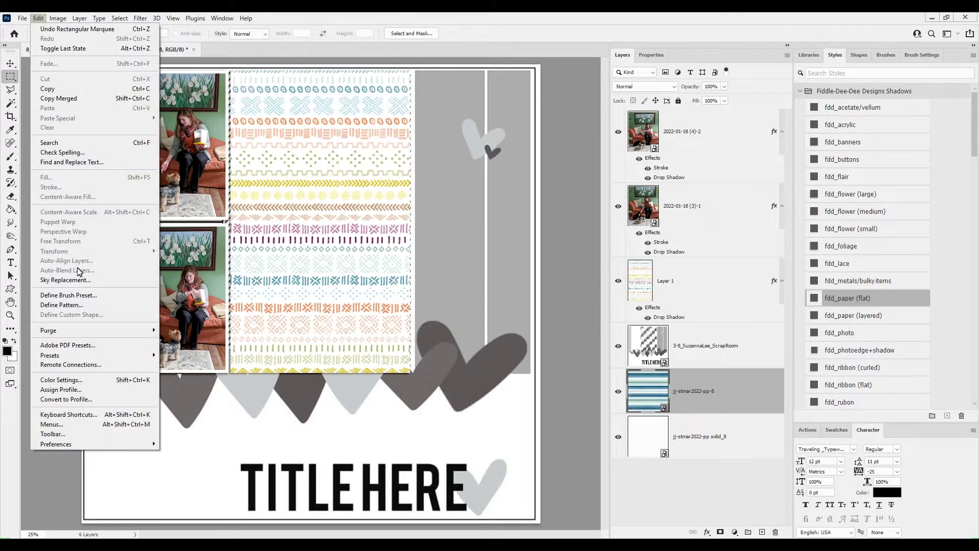
left_click(662, 367)
key("ctrl+d")
key("v")
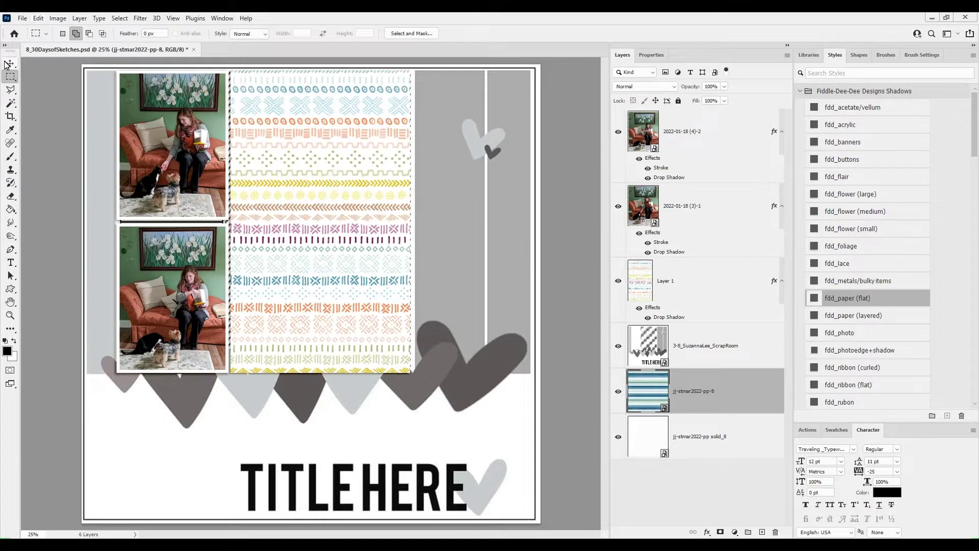
Step: Try the blue striped paper with vertical stripes in the narrow column beside the photos, and undo the rotation
left_click(38, 18)
mouse_move(77, 249)
left_click(209, 403)
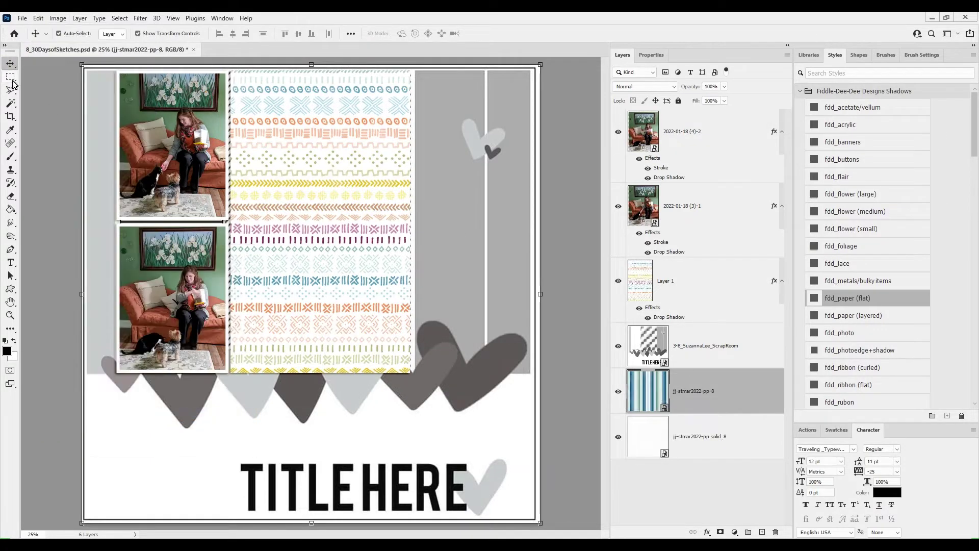
key("m")
left_click_drag(88, 70, 113, 374)
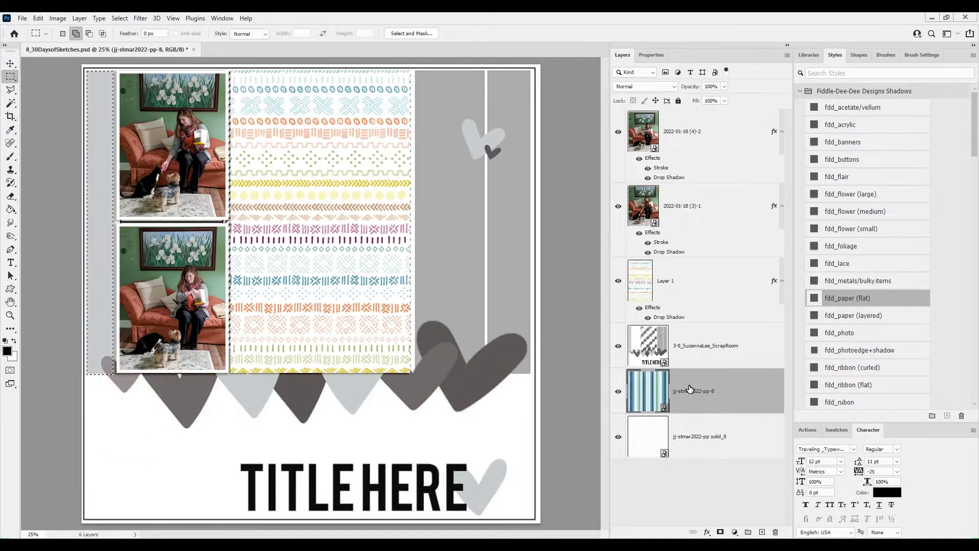
key("ctrl+z")
key("ctrl+z")
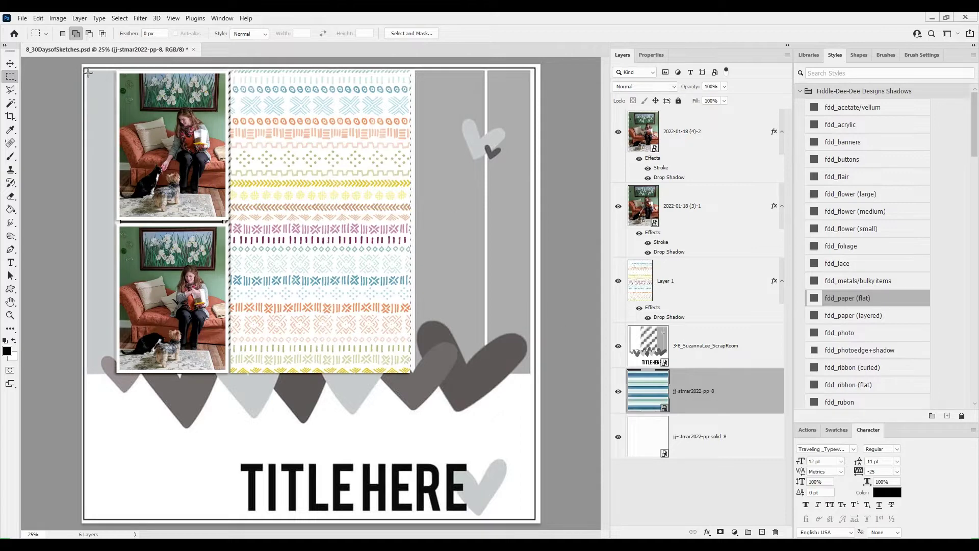
Step: Cut the blue striped paper to the narrow column beside the photos, stacked above the template, with the fdd_paper (flat) style
left_click_drag(88, 73, 115, 375)
key("ctrl+j")
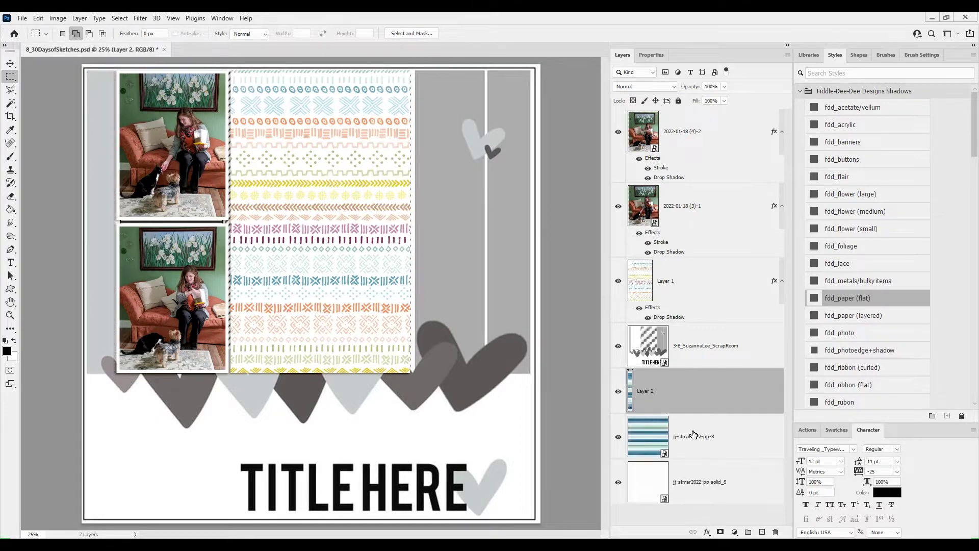
left_click(694, 435)
key("Delete")
left_click_drag(716, 397, 700, 337)
left_click(852, 300)
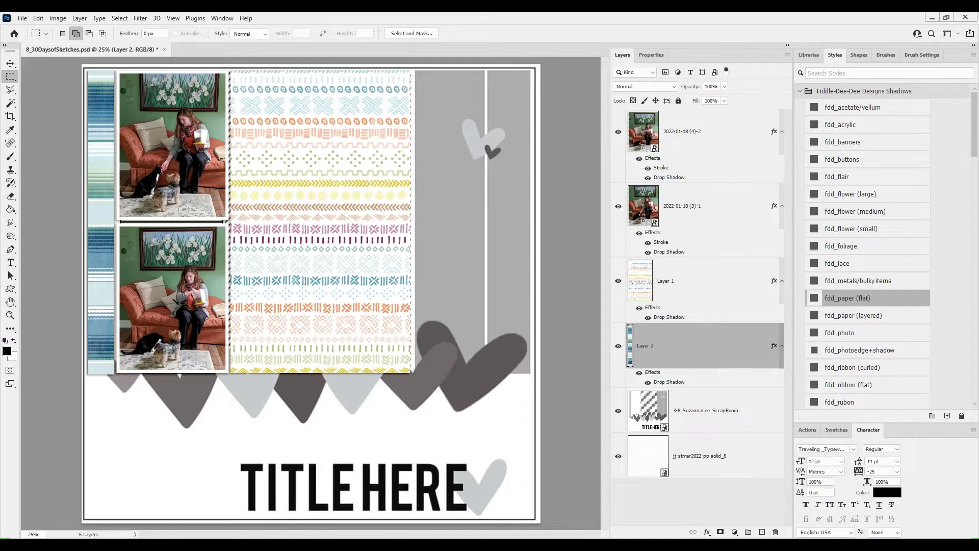
Step: Place the green geometric paper and cut it to the template's outermost right column, stacking the panel above the template
key("Return")
left_click_drag(712, 342, 708, 476)
mouse_move(488, 71)
left_mouse_down()
mouse_move(548, 85)
mouse_move(531, 374)
left_mouse_up()
key("ctrl+j")
right_click(711, 495)
left_click(742, 66)
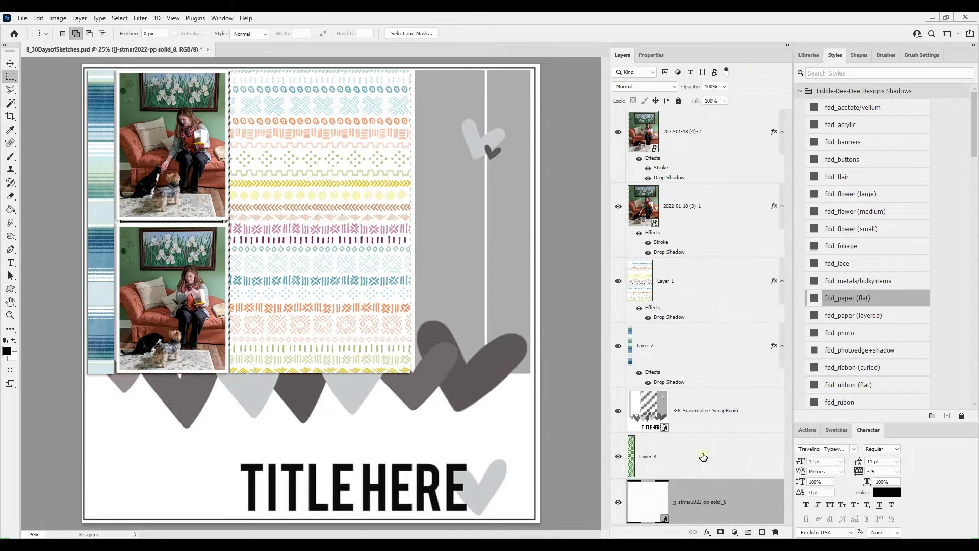
left_click_drag(704, 457, 713, 390)
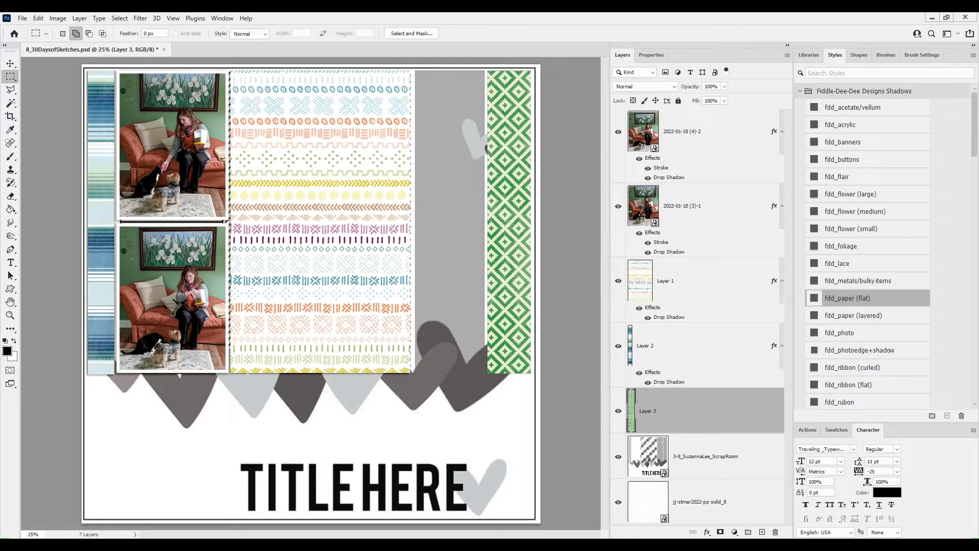
Step: Place the purple paper jj-stmar2022-pp-1 and cut it to the gray column beside the green panel, stacking the panel above the template
left_click(687, 501)
key("Return")
left_click(672, 473)
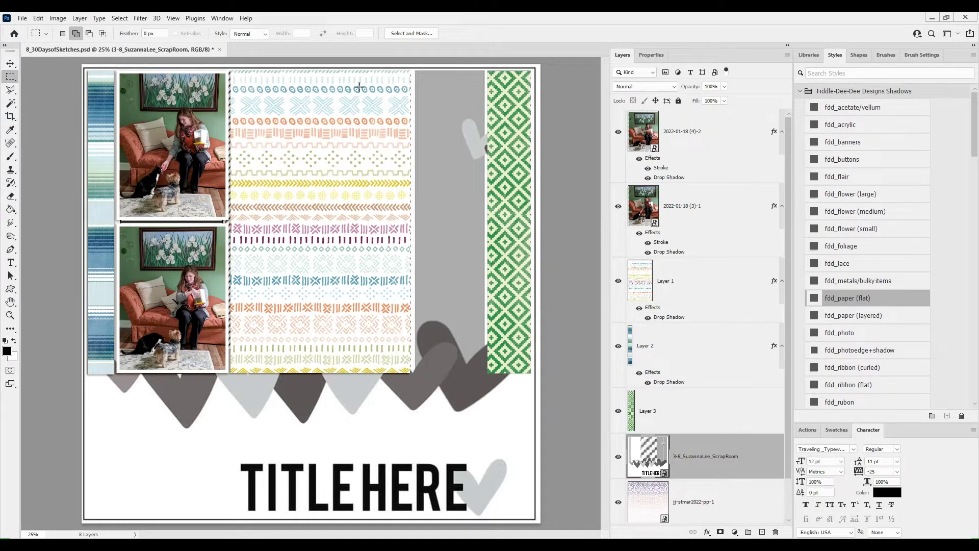
left_click_drag(416, 72, 485, 375)
left_click(684, 496)
key("ctrl+j")
left_click_drag(684, 497, 700, 451)
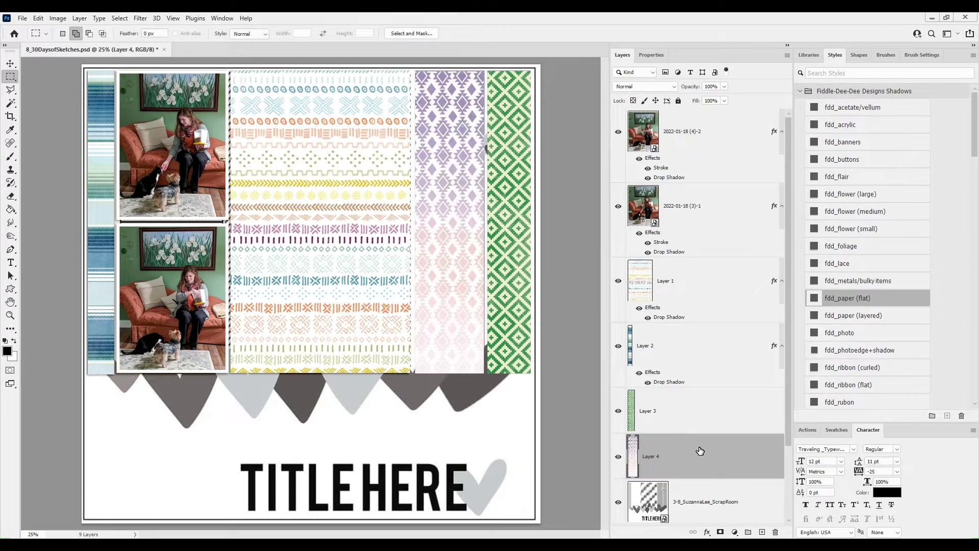
Step: Swap the papers of the two right-hand panels, making the outer one purple and clipping and merging jj-stmar2022-pp-3-b onto the inner one
key("alt+bracketright")
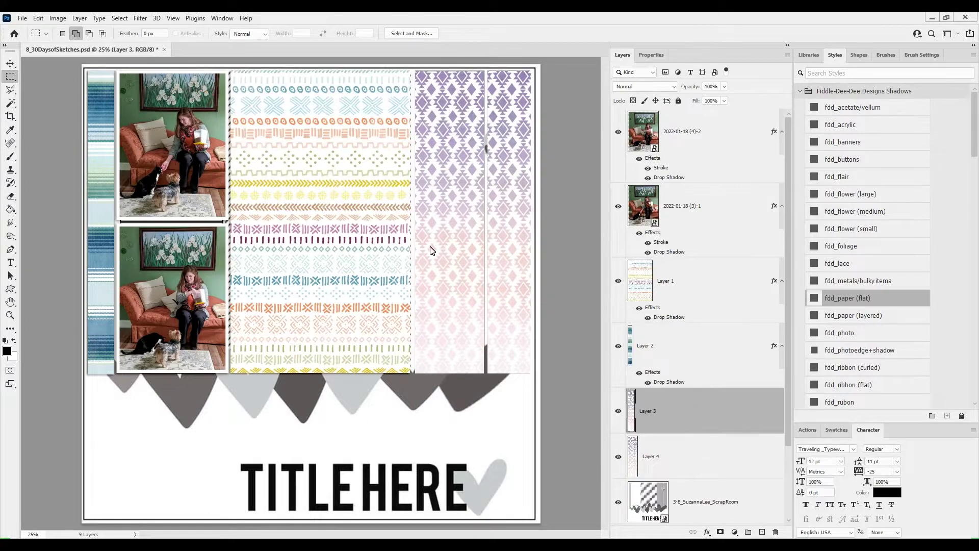
key("ctrl+alt+g")
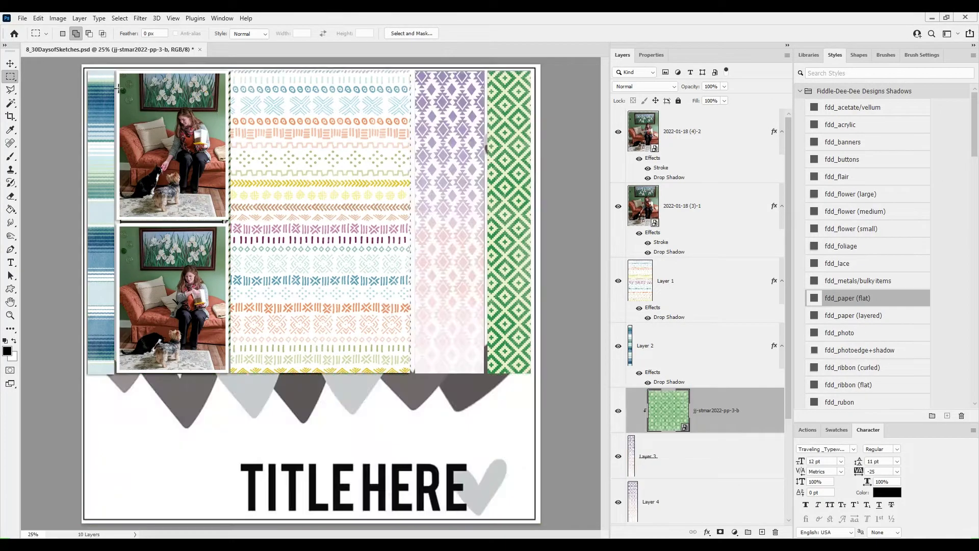
left_click(38, 19)
left_click(45, 29)
left_click_drag(686, 403, 692, 474)
key("ctrl+alt+g")
key("ctrl+e")
Step: Apply the fdd_paper (flat) shadow style to both the green and purple panels
left_click(746, 414, "shift")
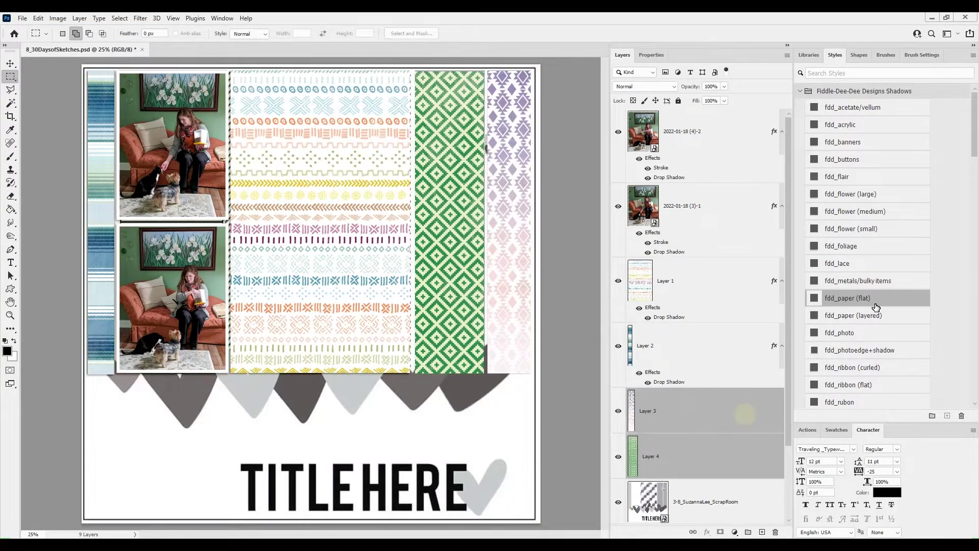
left_click(877, 306)
left_click(669, 361)
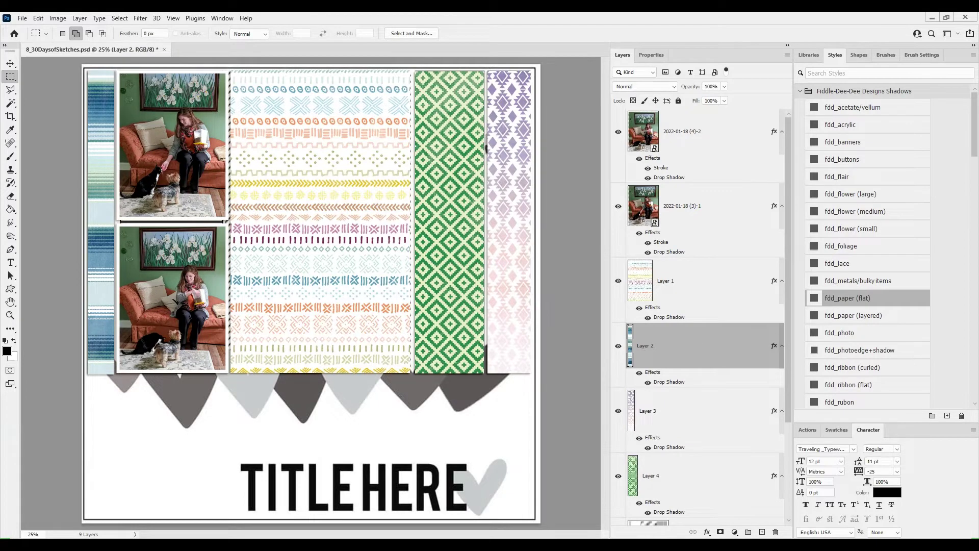
Step: Bring the sketch template to the top of the layer stack and hide it
scroll(704, 430, "down", 3)
left_click(677, 418)
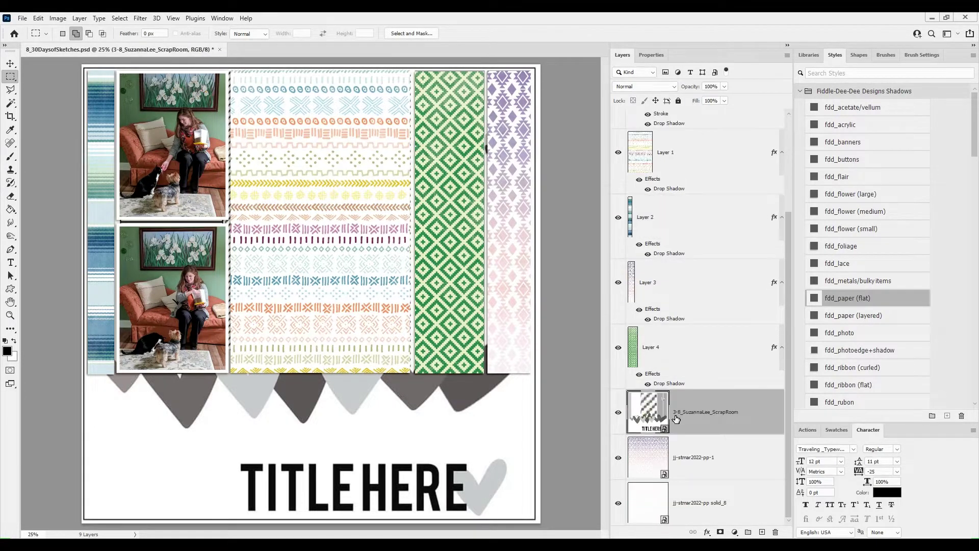
key("ctrl+shift+bracketright")
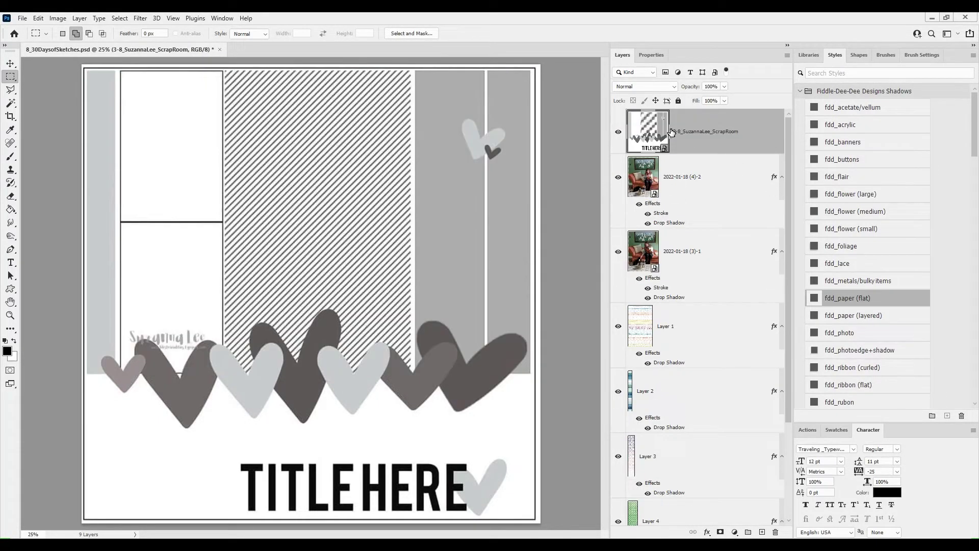
right_click(710, 134)
left_click(618, 132)
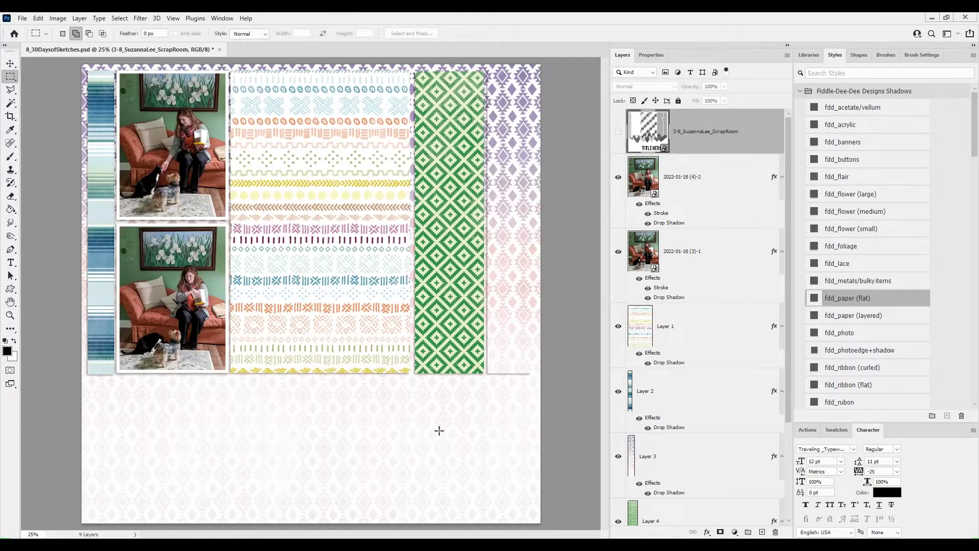
Step: Delete the full purple paper that covers the solid background
key("v")
key("Delete")
left_click(498, 476)
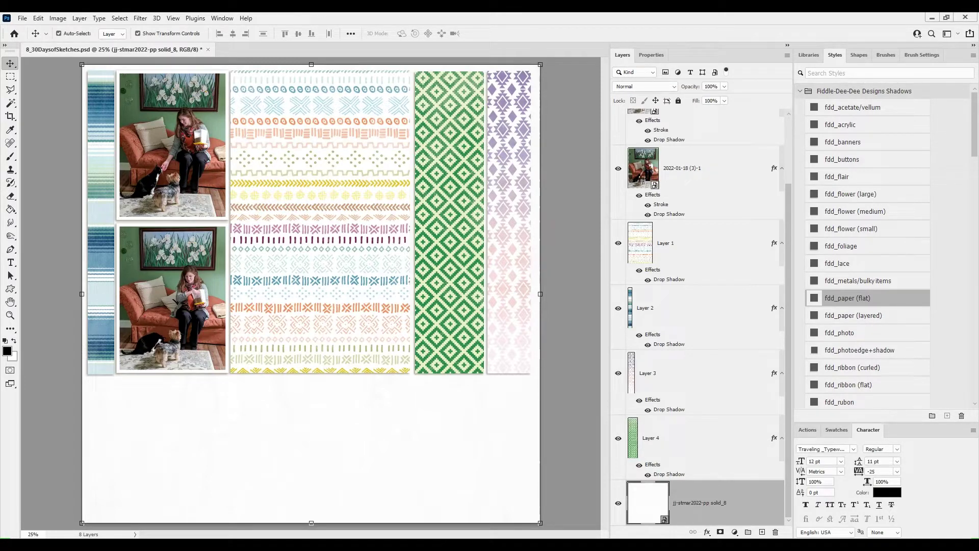
Step: Place the purple THIS RIGHT HERE arrow at the lower photo's bottom corner and give it the fdd_paper (flat) style
key("ctrl+shift+bracketright")
left_click_drag(341, 294, 291, 363)
left_click(862, 300)
left_click_drag(978, 311, 454, 369)
right_click(719, 130)
left_click(746, 110)
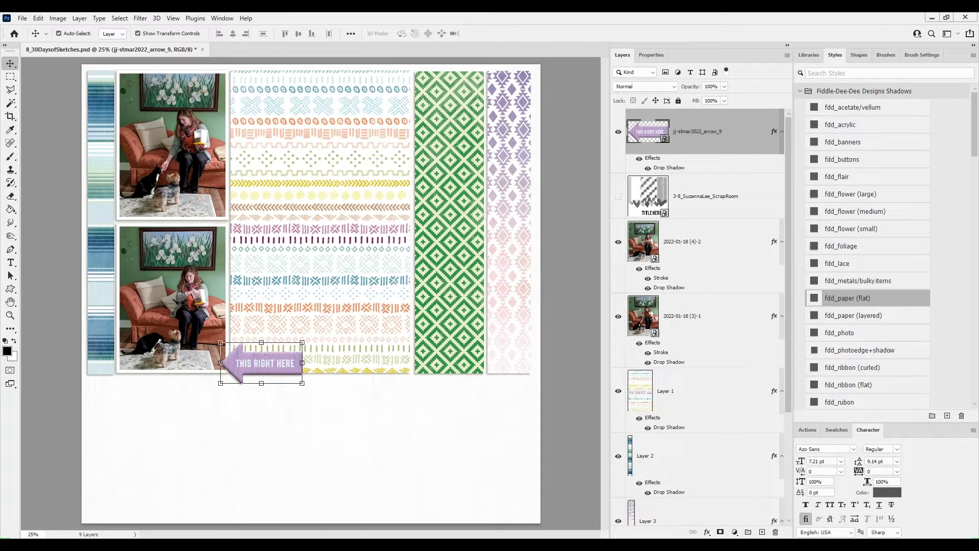
Step: Place the round orange label jj-stmar2022_label_5 at the arrow's tail, stacked beneath the arrow, with the fdd_paper (layered) style
left_click_drag(978, 286, 398, 270)
left_click_drag(324, 301, 333, 372)
left_click_drag(714, 128, 714, 216)
left_click(874, 314)
left_click_drag(325, 368, 323, 367)
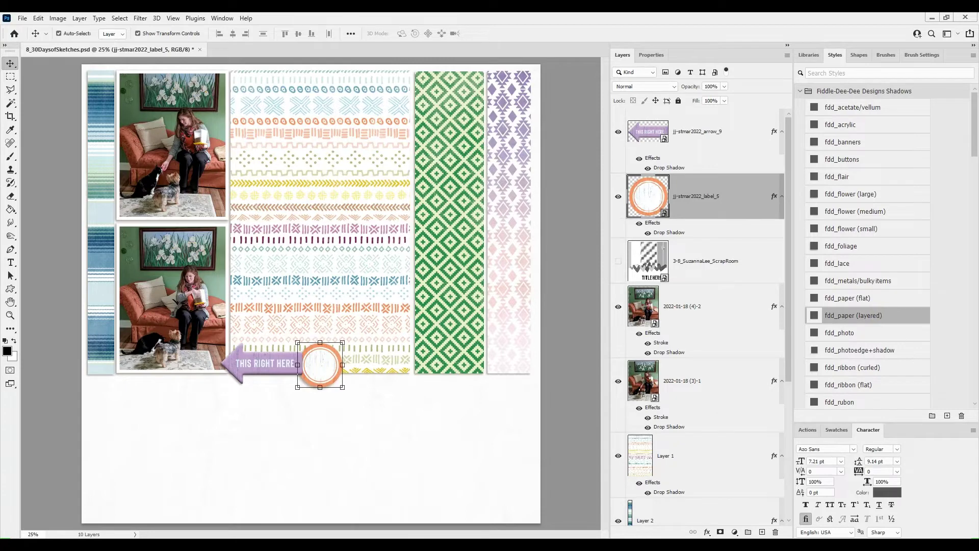
Step: Replace the blue striped paper of the narrow panel beside the photos with the mint arrow-patterned paper
left_click(102, 128)
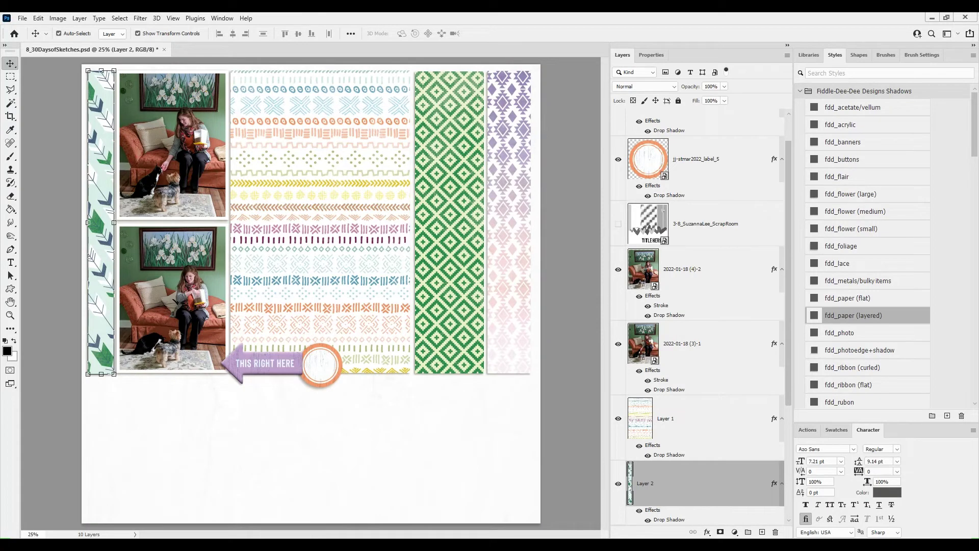
Step: Place the watercolor paints jj-stmar2022_paint_5 and jj-stmar2022_paint_6 just above the background, below the photos and toward the right edge
left_click(418, 460)
key("Return")
left_click_drag(354, 308, 309, 403)
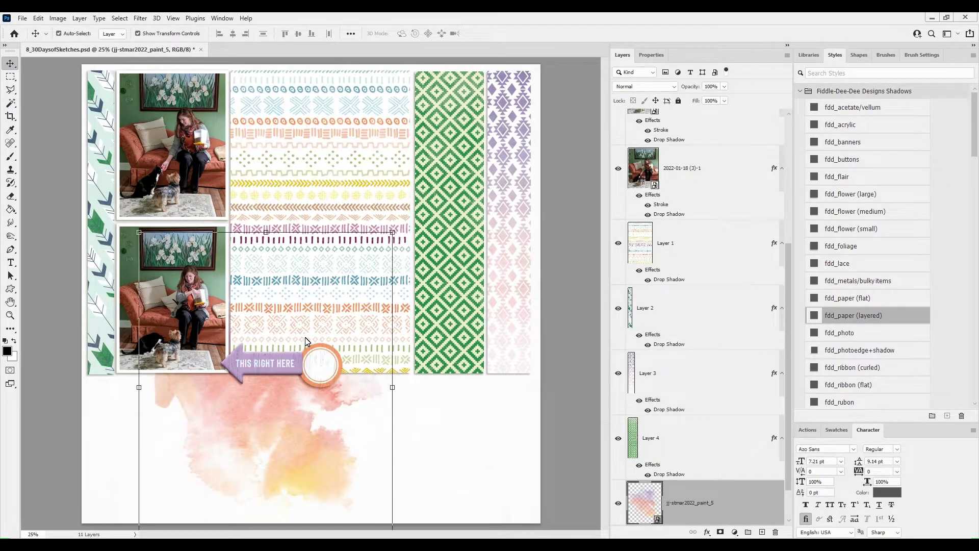
left_click_drag(392, 315, 532, 384)
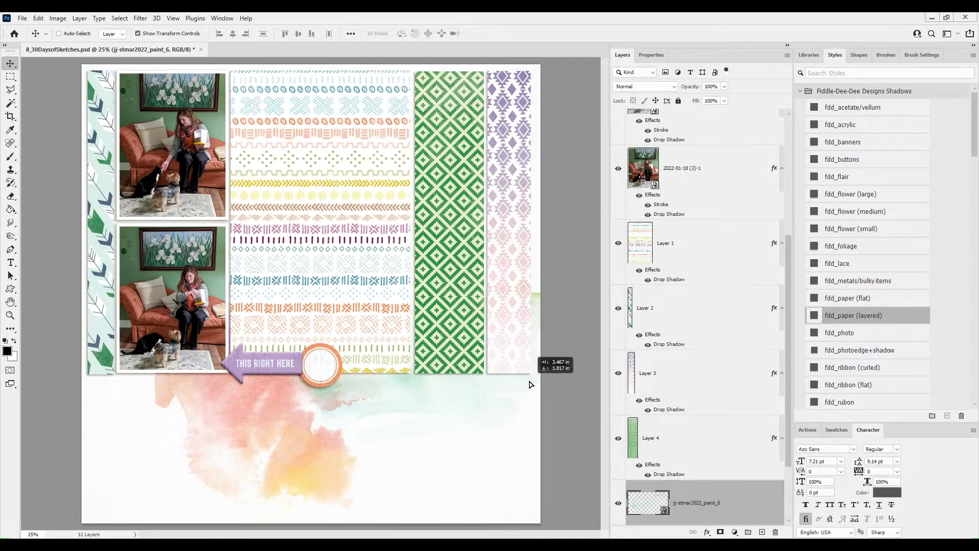
Step: Stack jj-stmar2022_paint_6 beneath jj-stmar2022_paint_5 and lower it, then place the multicolored paint splatter over both watercolors
scroll(733, 415, "down", 3)
left_click_drag(733, 414, 734, 478)
left_click_drag(453, 391, 447, 429)
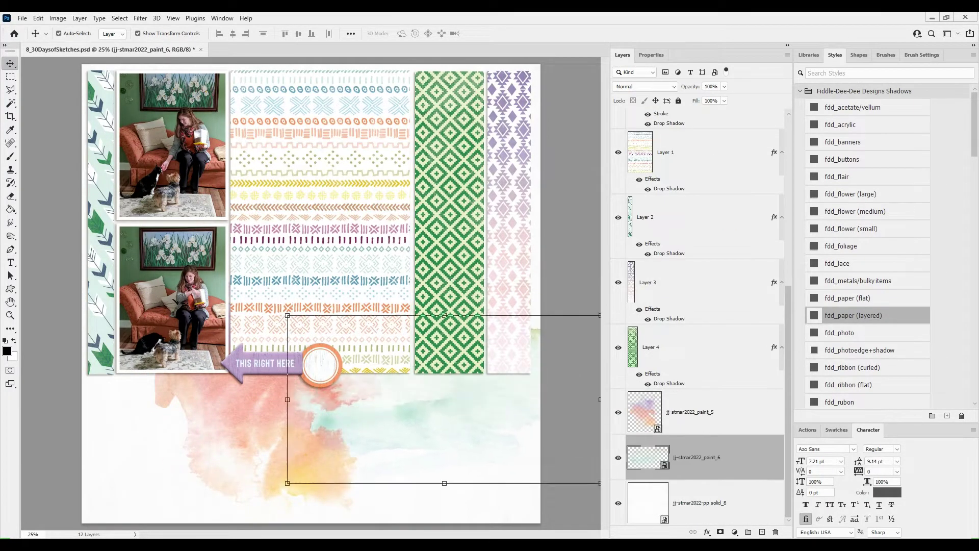
left_click_drag(729, 458, 730, 392)
mouse_move(329, 270)
left_mouse_down()
mouse_move(372, 416)
mouse_move(350, 402)
mouse_move(366, 429)
left_mouse_up()
Step: Place jj-stmar2022_string beside the photos, stacked beneath the lower photo but above the upper one, with the fdd_string/twine style
left_click_drag(338, 288, 267, 298)
left_click_drag(674, 406, 678, 115)
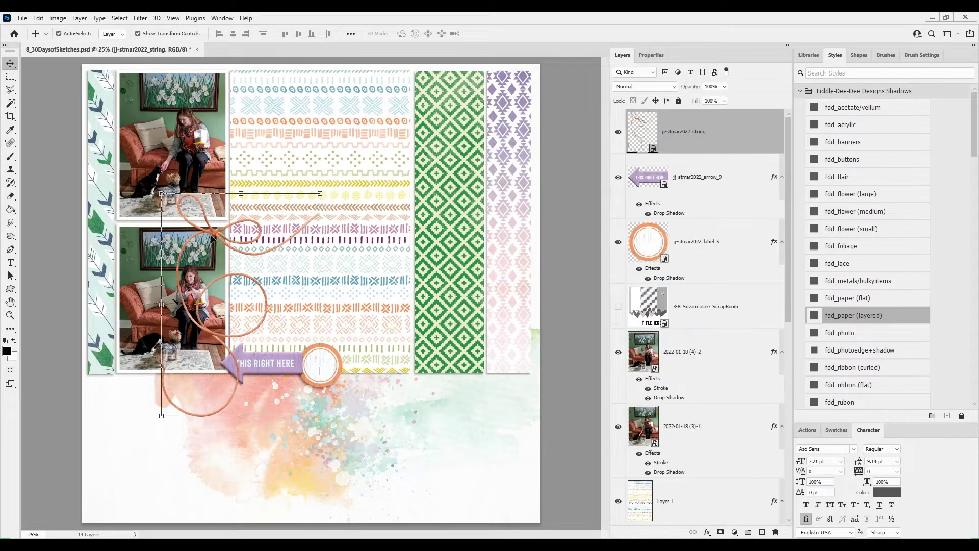
left_click_drag(214, 229, 225, 219)
left_click_drag(644, 131, 699, 403)
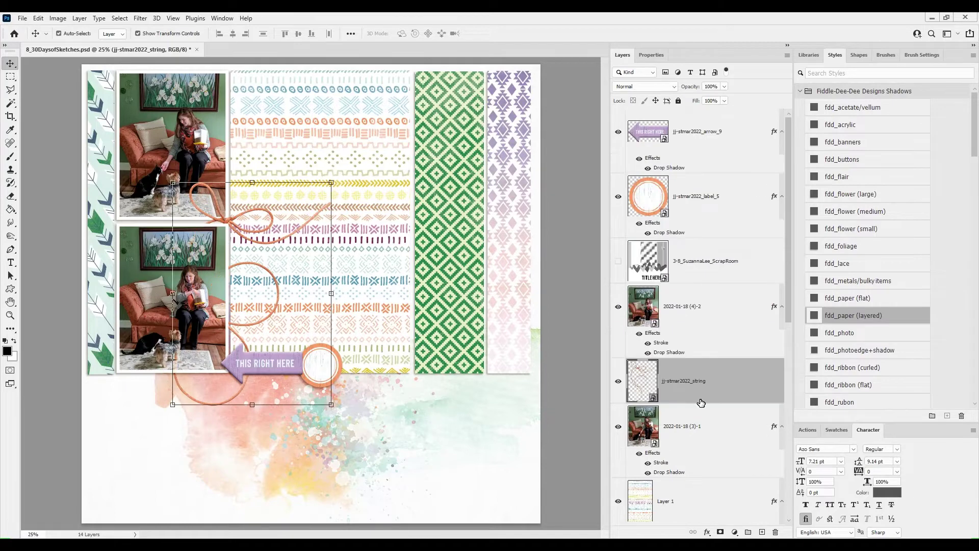
scroll(877, 306, "down", 5)
left_click(862, 373)
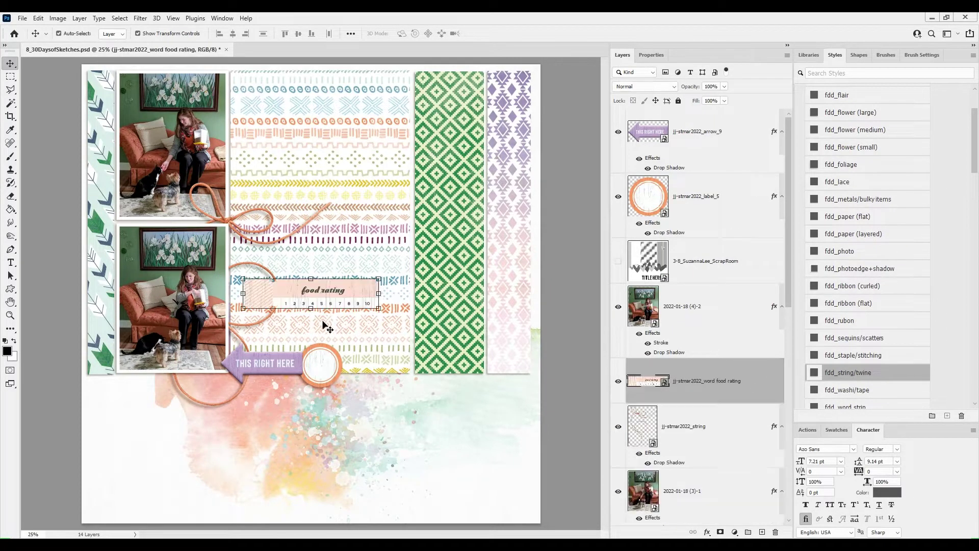
Step: Place the food rating label beside the round orange label and the yellow DATE tag at the upper photo's corner, both styled fdd_paper (layered)
left_click_drag(339, 299, 428, 375)
left_click(861, 234)
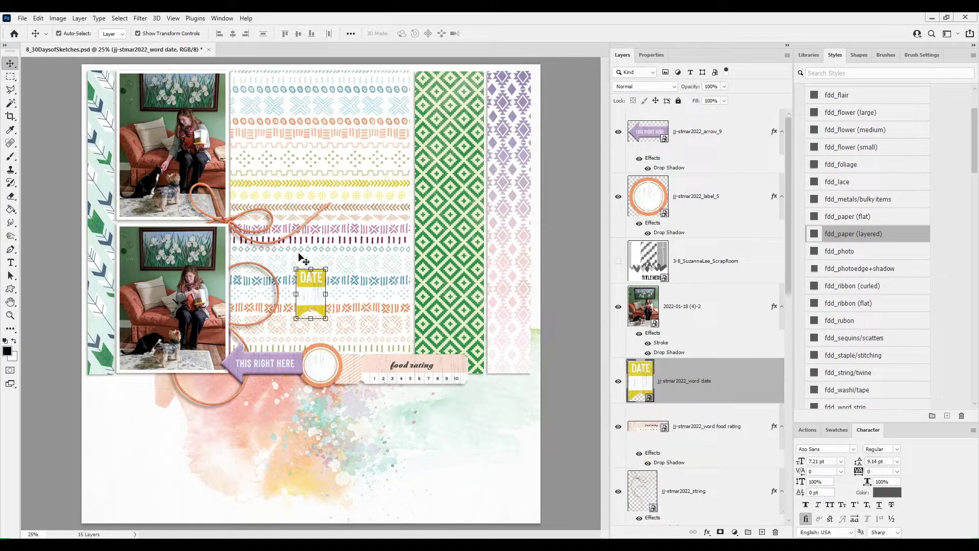
left_click_drag(312, 285, 126, 97)
left_click(873, 233)
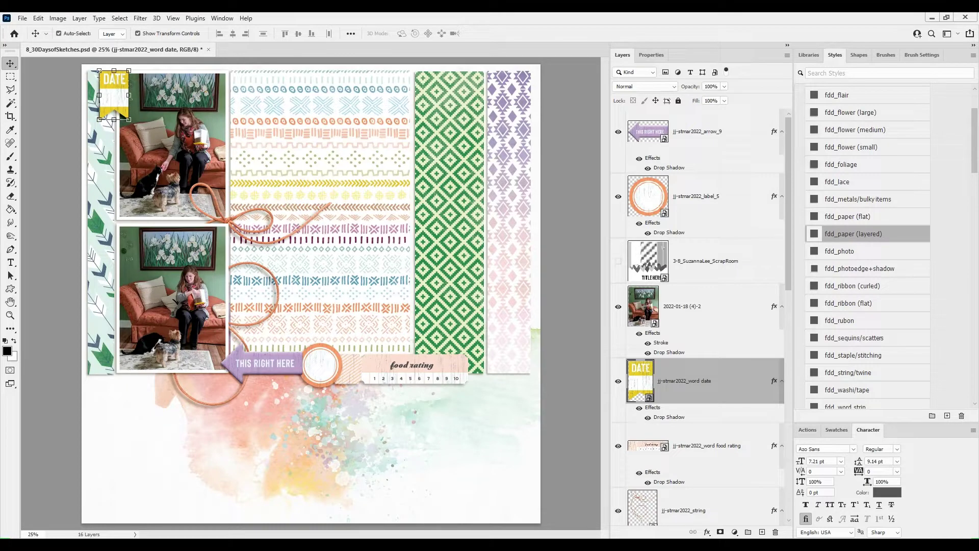
Step: Place the white SOME OF THE BEST THINGS IN LIFE ARE EDIBLE tag above the purple arrow, tilted about -7 degrees
left_click_drag(313, 286, 261, 307)
left_click_drag(284, 275, 278, 271)
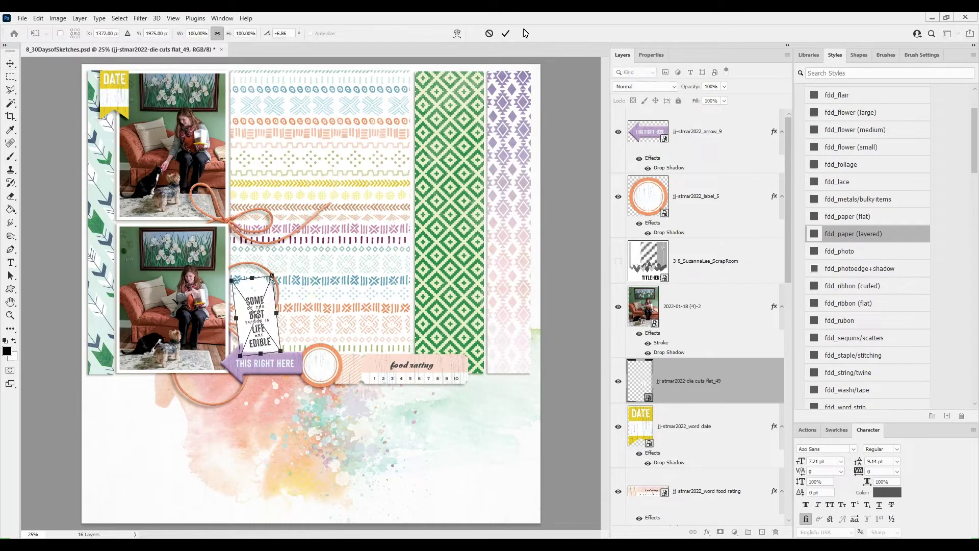
left_click(506, 34)
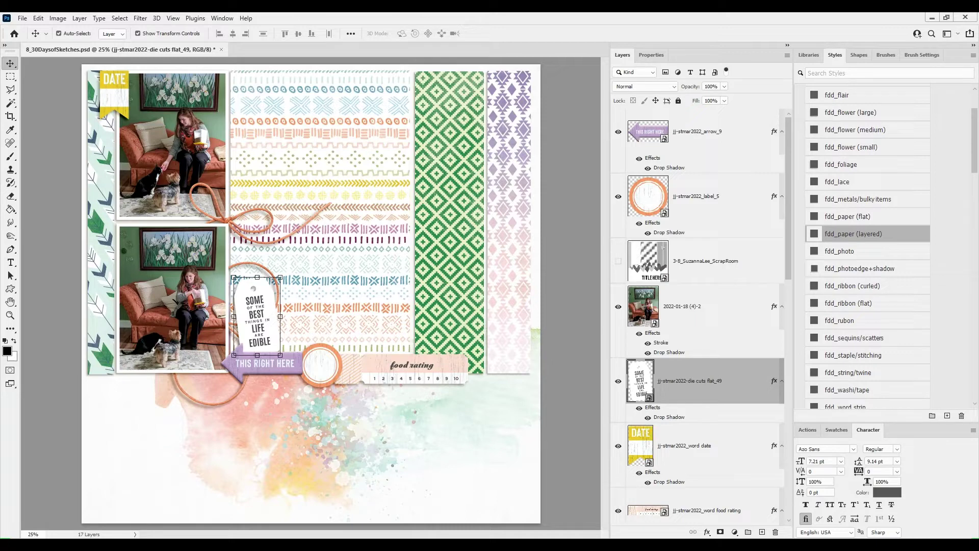
Step: Place the puffy heart jj-stmar2022-die cuts puffy_4 at the white tag's lower corner, in front of all layers, with the fdd_paper (flat) style
left_click_drag(324, 276, 289, 339)
left_click(506, 33)
left_click(860, 217)
key("ctrl+shift+bracketright")
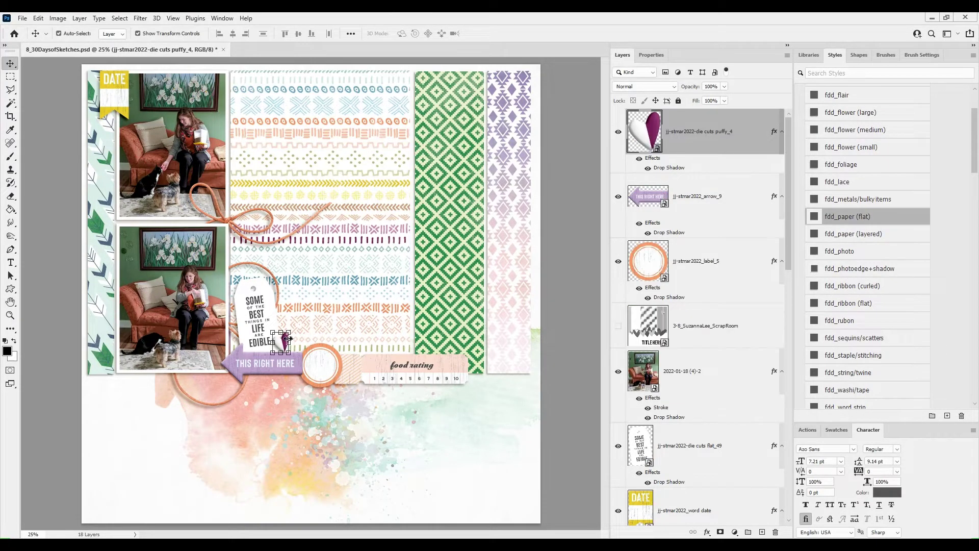
Step: Place the orange daily life strip beneath the lower photo and the SNAP shot badge at the food rating label's end, both styled fdd_paper (layered)
left_click_drag(909, 288, 218, 379)
left_click(859, 235)
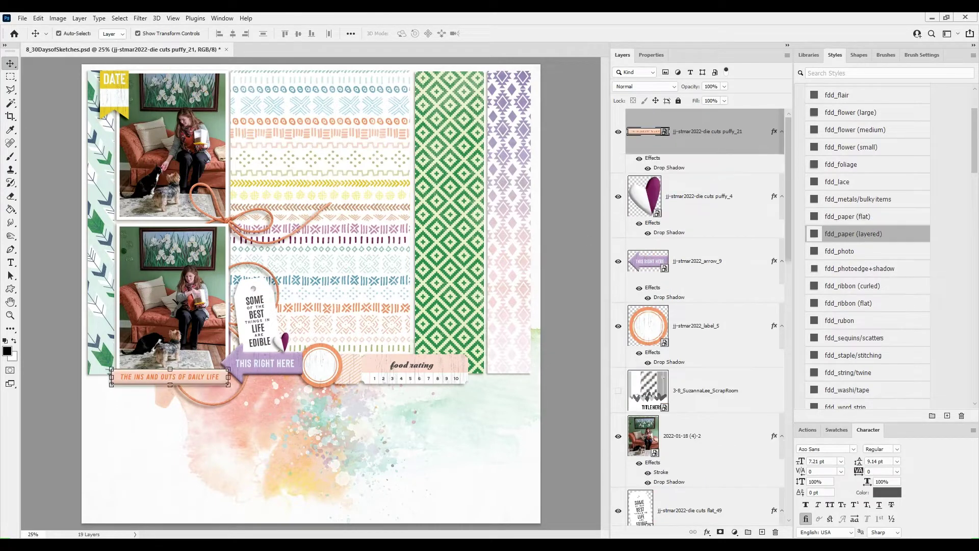
left_click_drag(321, 296, 315, 328)
left_click_drag(336, 295, 484, 367)
left_click(506, 34)
left_click(867, 234)
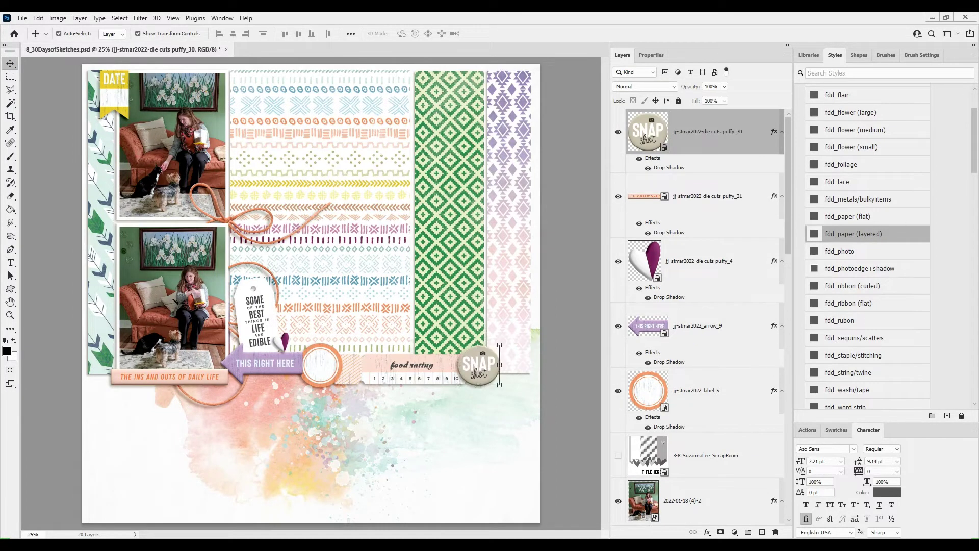
Step: Resize the LIFE captured badge, give it the fdd_paper (layered) style, and place it where the green and purple papers meet near the top
left_click_drag(936, 128, 357, 255)
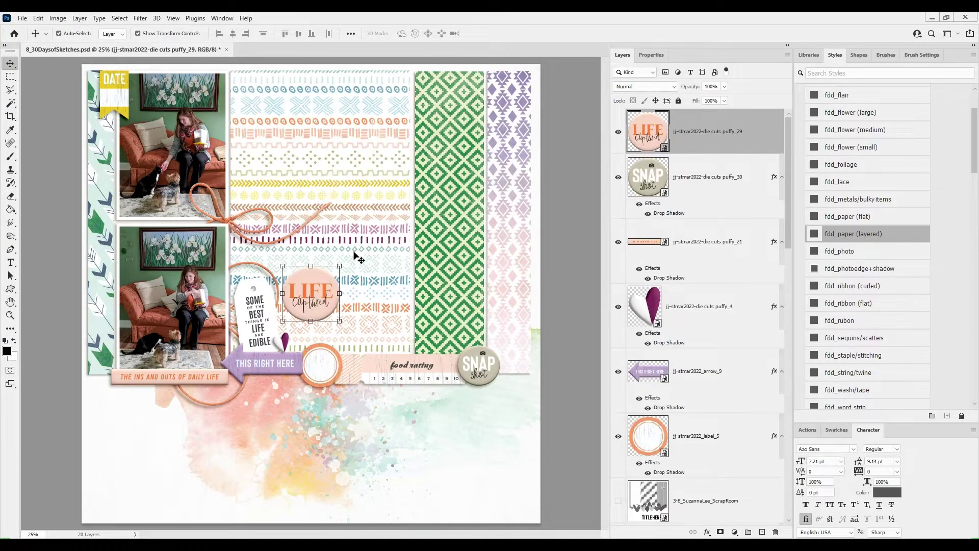
left_click_drag(327, 301, 465, 360)
left_click_drag(479, 325, 237, 238)
left_click(506, 34)
left_click(868, 233)
left_click_drag(237, 238, 100, 256)
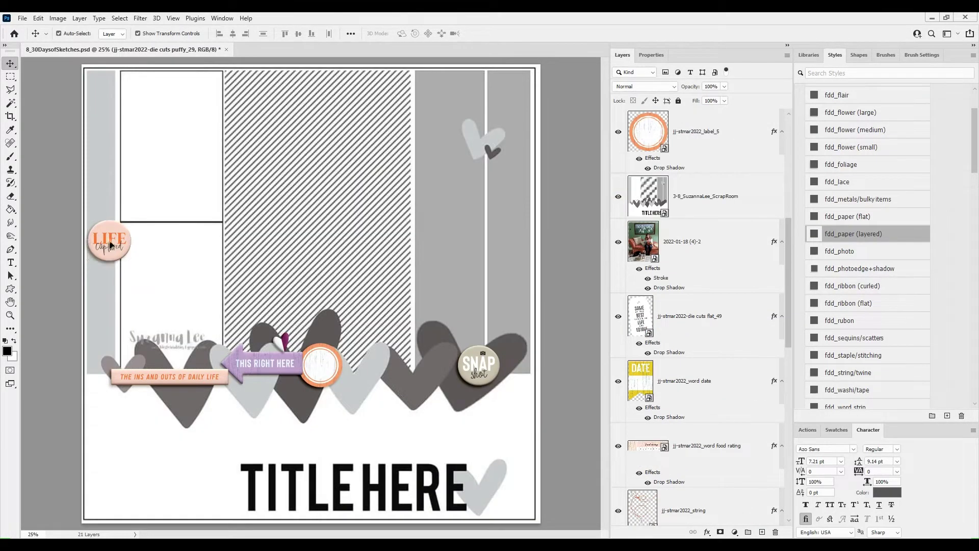
left_click_drag(100, 256, 488, 149)
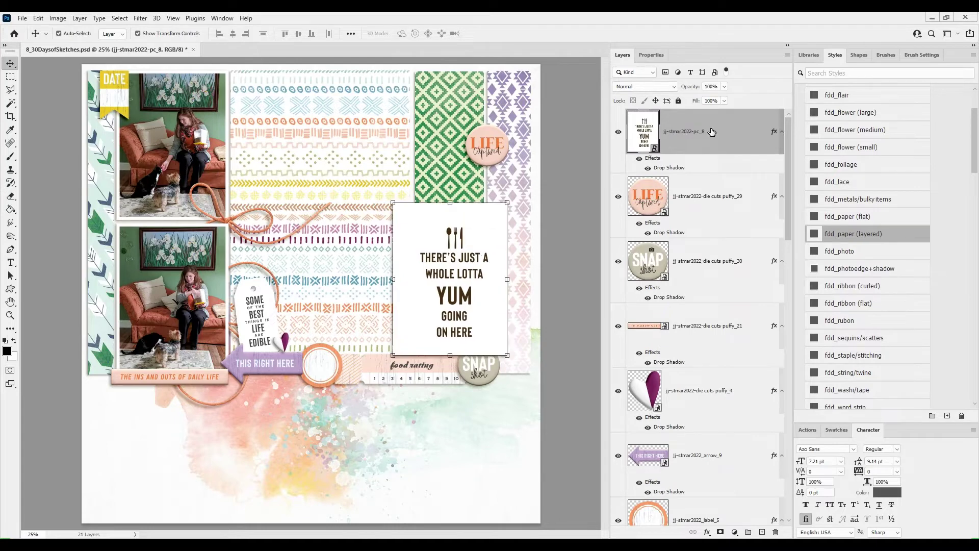
left_click_drag(712, 132, 678, 252)
left_click_drag(454, 257, 453, 258)
left_click_drag(686, 212, 683, 376)
left_click_drag(471, 288, 470, 297)
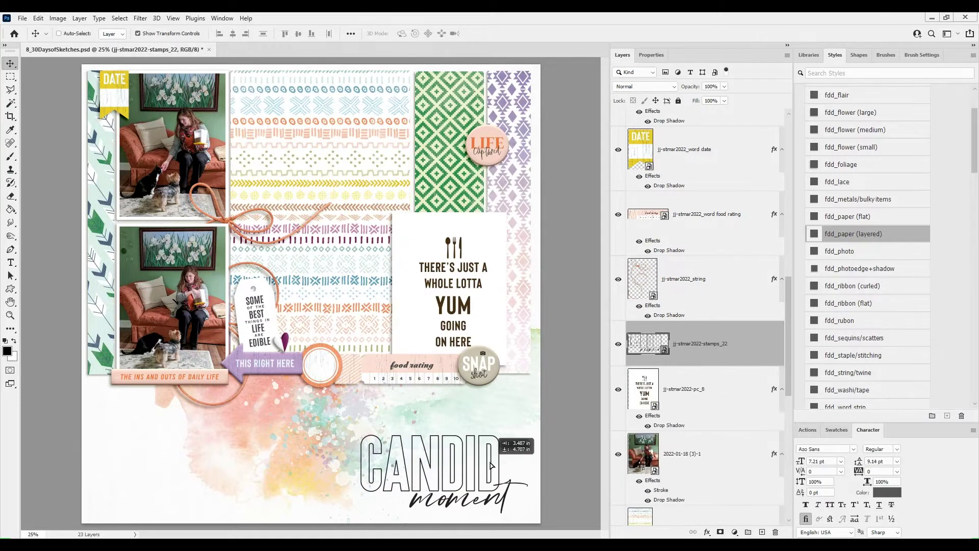
Step: Add a new layer between the YUM card and the CANDID stamp and brush the letter C with lavender sampled from the purple paper
left_click(762, 532)
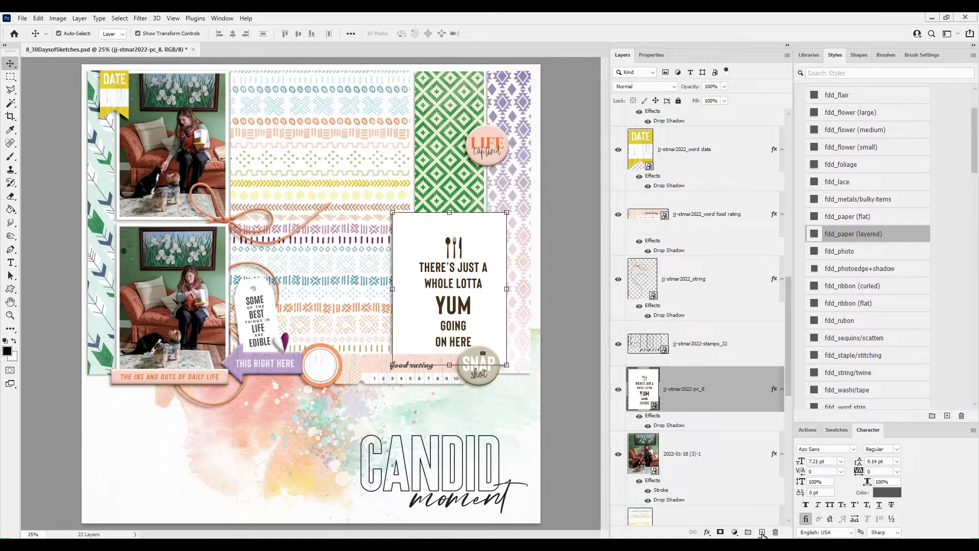
left_click(10, 130)
left_click(507, 123)
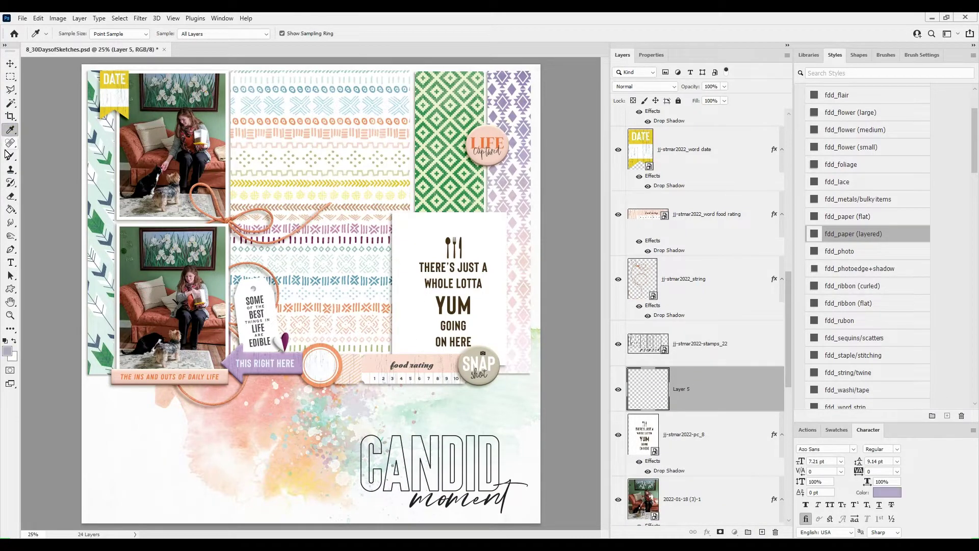
left_click(10, 156)
left_click(73, 33)
double_click(102, 254)
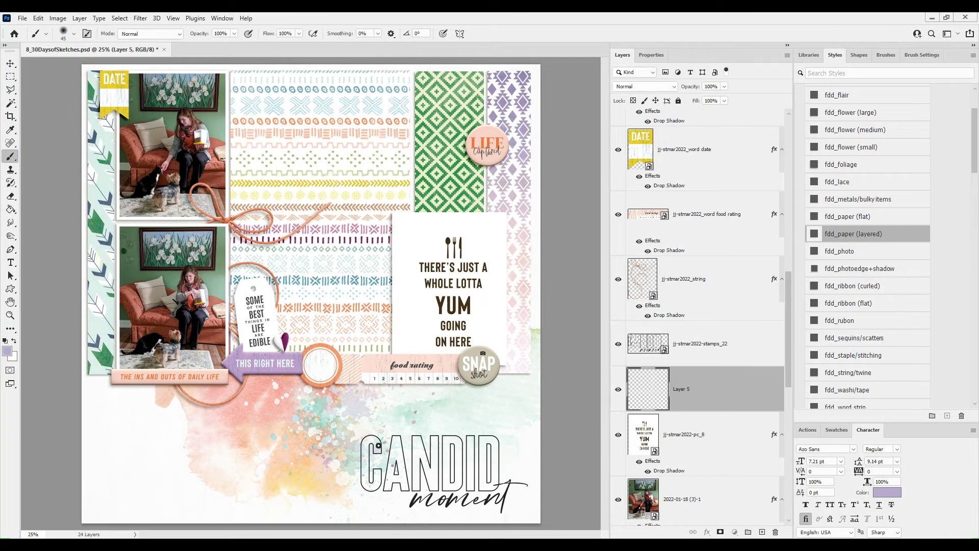
mouse_move(378, 450)
left_mouse_down()
mouse_move(365, 440)
mouse_move(369, 487)
mouse_move(378, 487)
left_mouse_up()
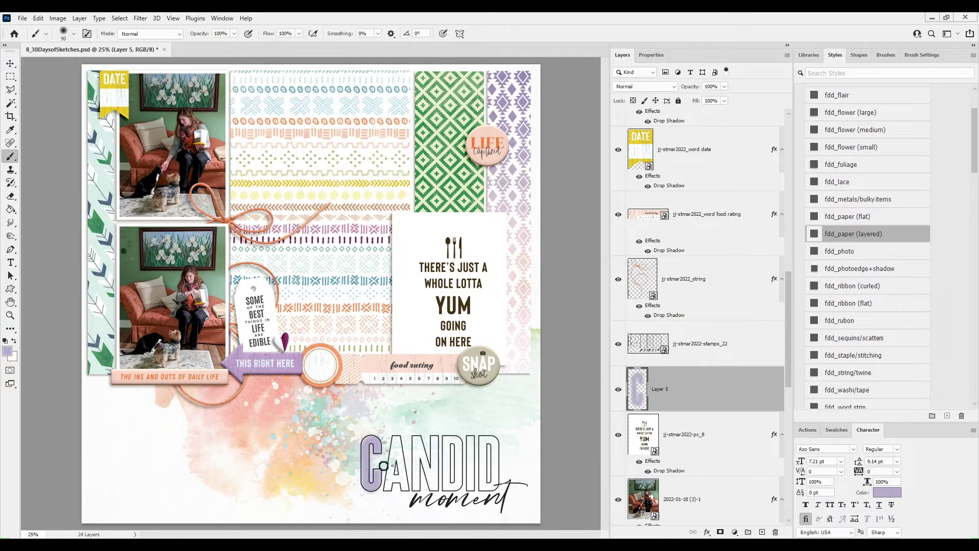
Step: Sample the peach orange from the striped patterned paper and brush it inside the letter A of CANDID
left_click(11, 130)
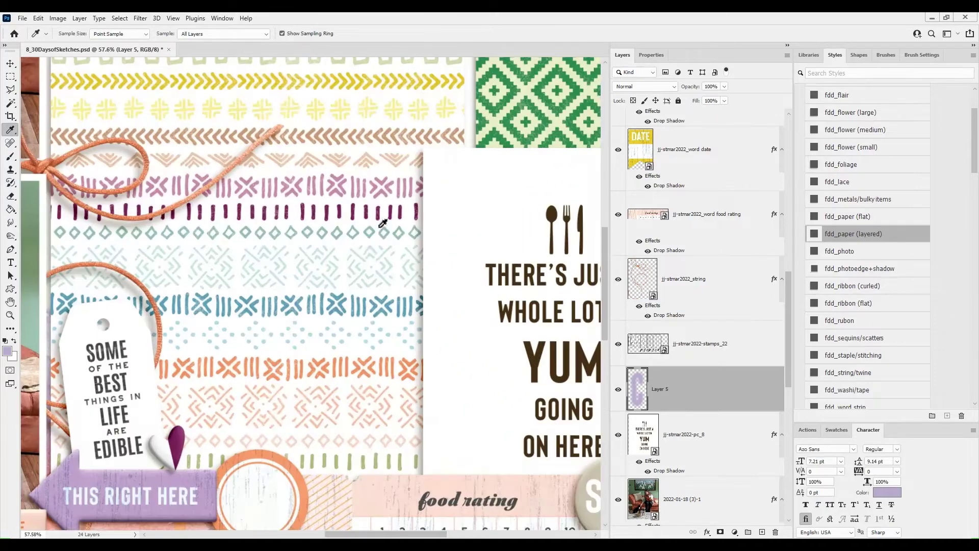
scroll(380, 248, "up", 2)
scroll(387, 252, "down", 1)
scroll(384, 116, "up", 3)
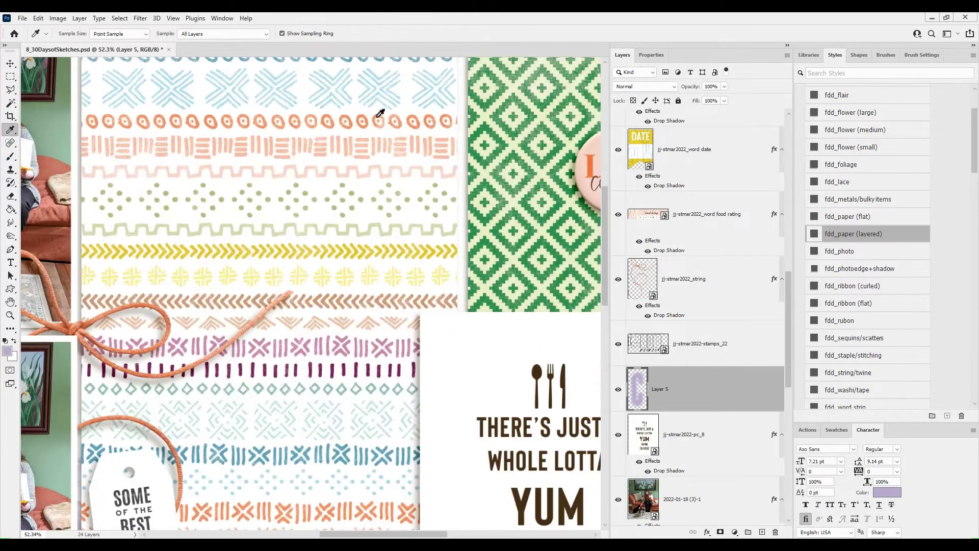
left_click(376, 111)
scroll(376, 111, "down", 3)
key("b")
mouse_move(389, 440)
left_mouse_down()
mouse_move(403, 484)
mouse_move(387, 479)
left_mouse_up()
Step: Undo the last brush strokes on the letter A and repaint its upper part in the same peach orange
left_click(33, 19)
left_click(44, 29)
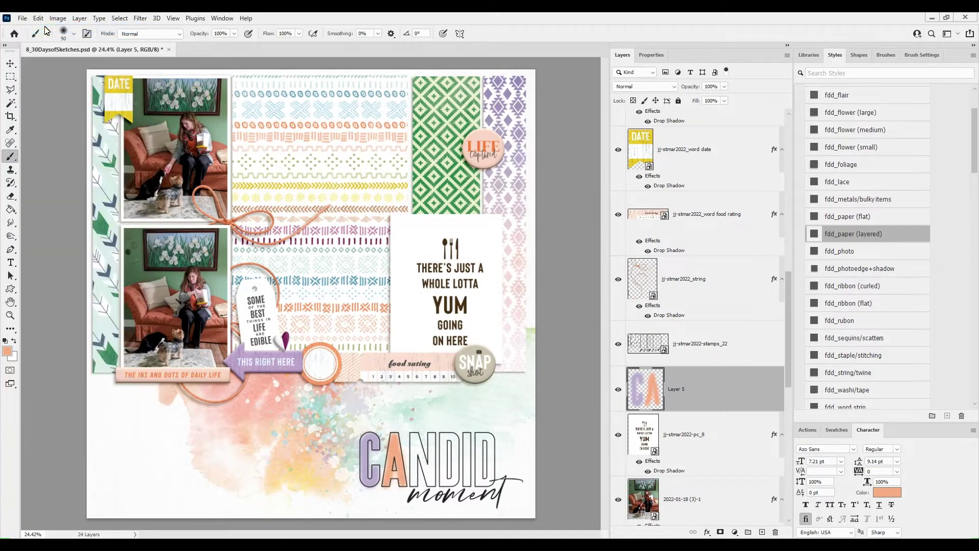
left_click(38, 19)
left_click(45, 29)
scroll(396, 481, "up", 3)
left_click_drag(387, 449, 391, 436)
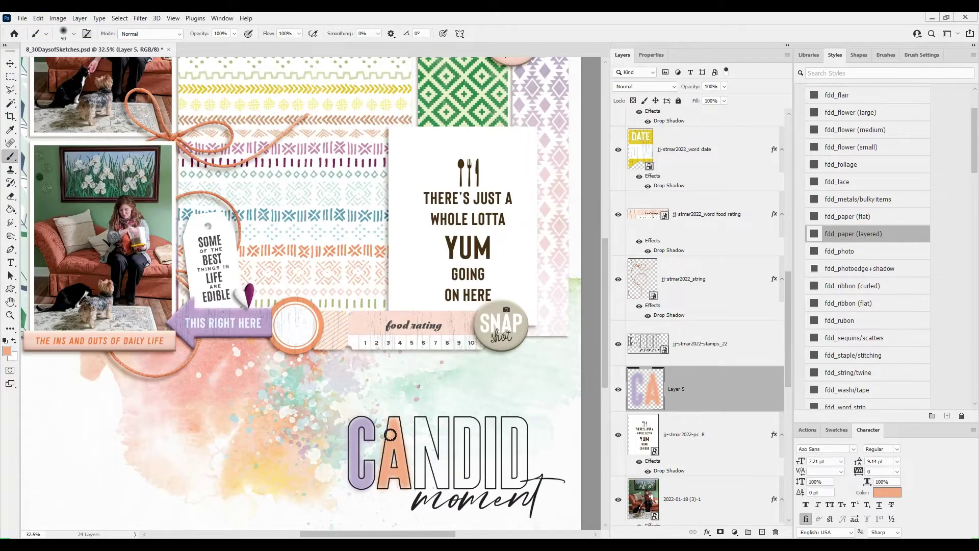
Step: Sample the pale yellow from the striped patterned paper and brush it inside the letter N of CANDID
scroll(414, 254, "down", 4)
left_click(10, 129)
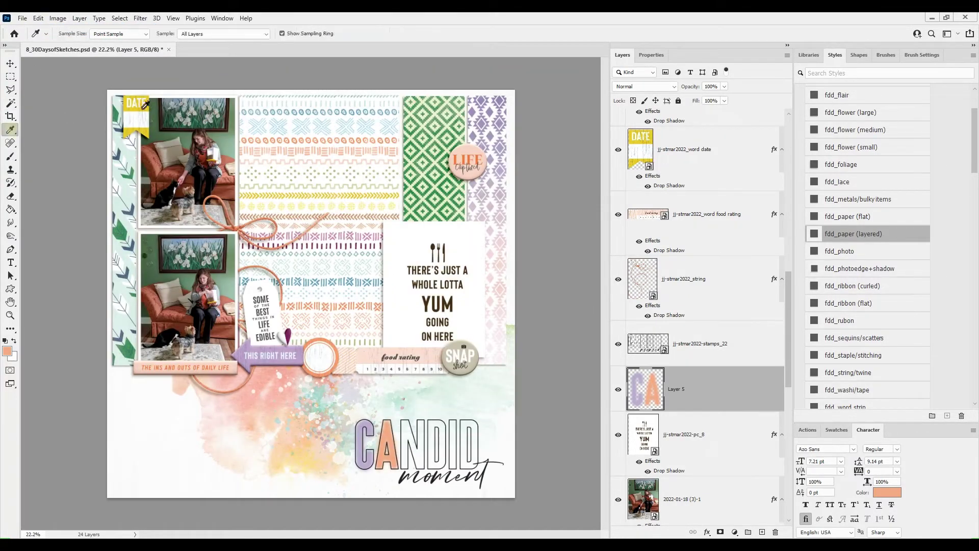
left_click(362, 203)
left_click(11, 156)
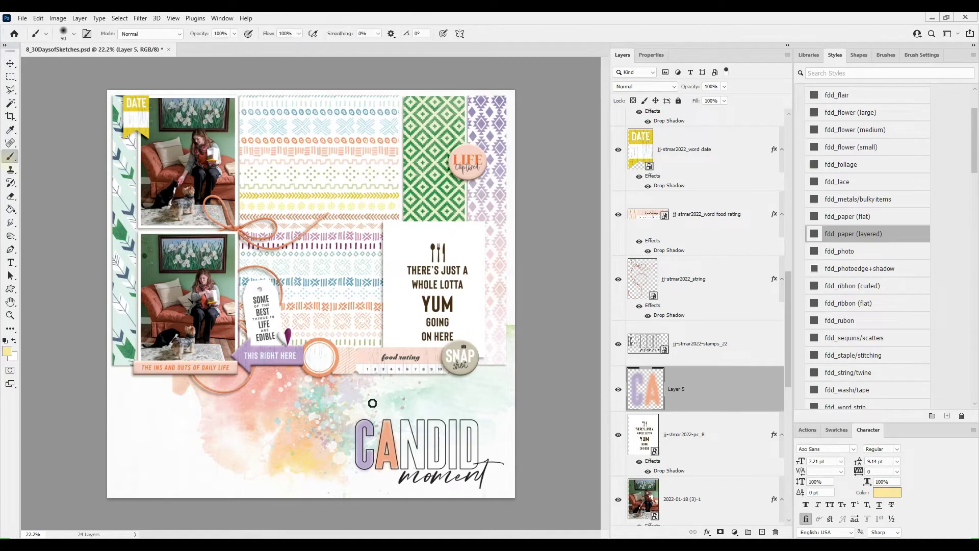
mouse_move(405, 423)
left_mouse_down()
mouse_move(405, 466)
mouse_move(422, 429)
left_mouse_up()
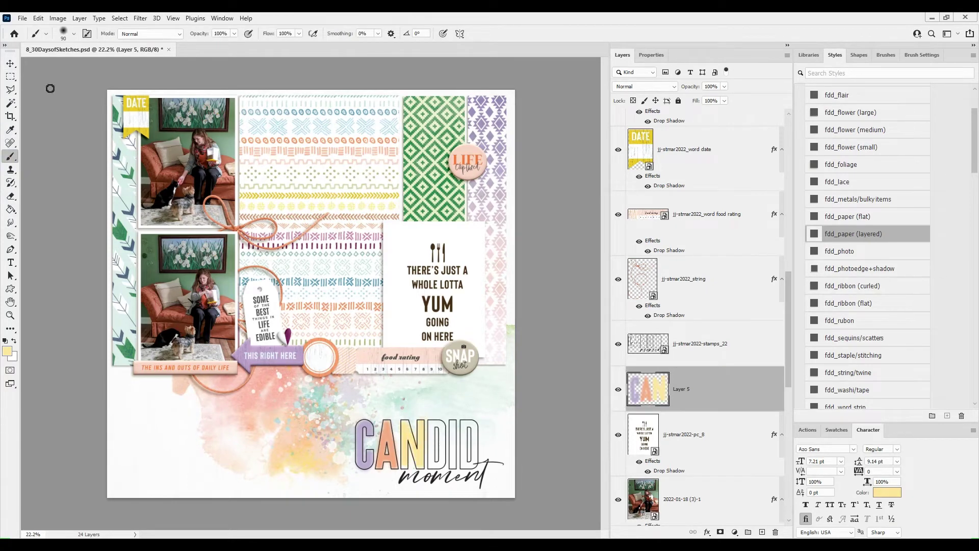
Step: Sample the pale pink from the lower part of the purple patterned paper and brush it inside the first D of CANDID
left_click(10, 130)
left_click(504, 262)
left_click(11, 156)
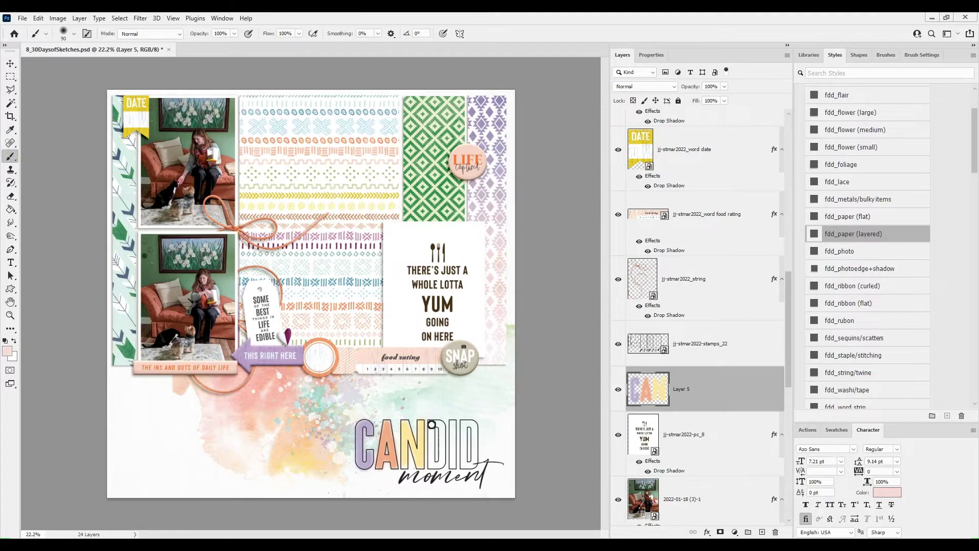
mouse_move(431, 423)
left_mouse_down()
mouse_move(431, 465)
mouse_move(442, 464)
mouse_move(432, 466)
left_mouse_up()
Step: Sample the mint green from the paint splatter and brush it inside the letter I of CANDID, undoing and repainting the stroke
left_click(10, 129)
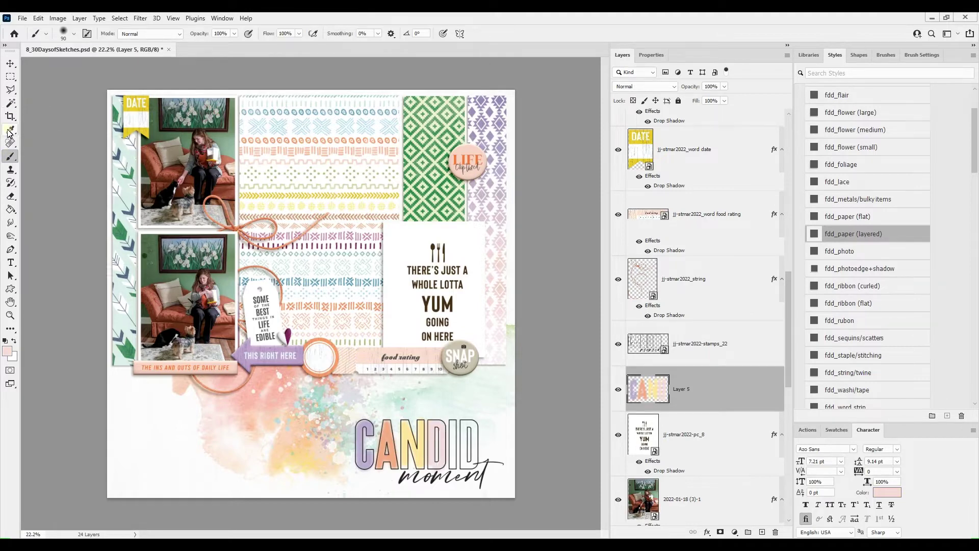
left_click(327, 394)
left_click(11, 156)
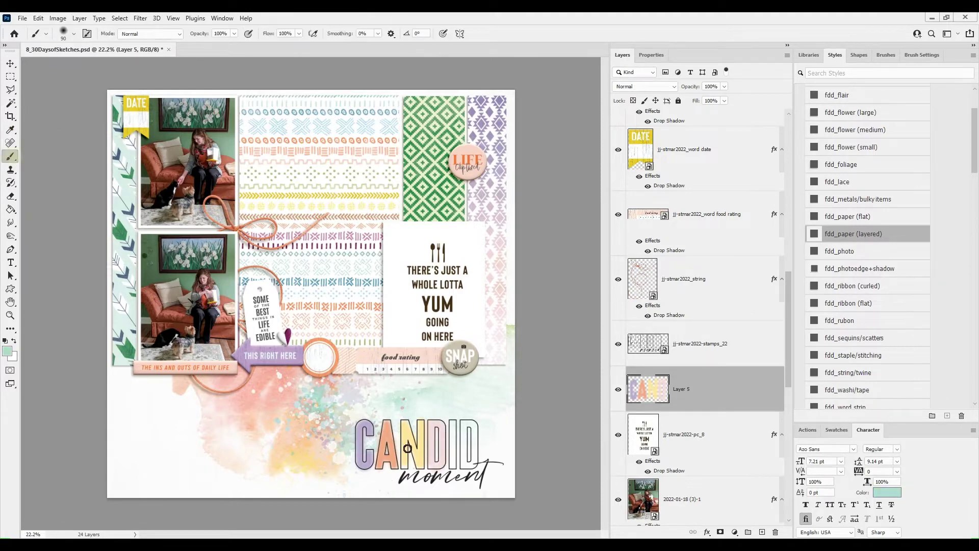
left_click_drag(454, 421, 455, 469)
left_click(39, 19)
left_click(63, 29)
left_click_drag(452, 424, 452, 464)
Step: Sample the blue from the striped patterned paper and brush it inside the last D of CANDID
left_click(10, 130)
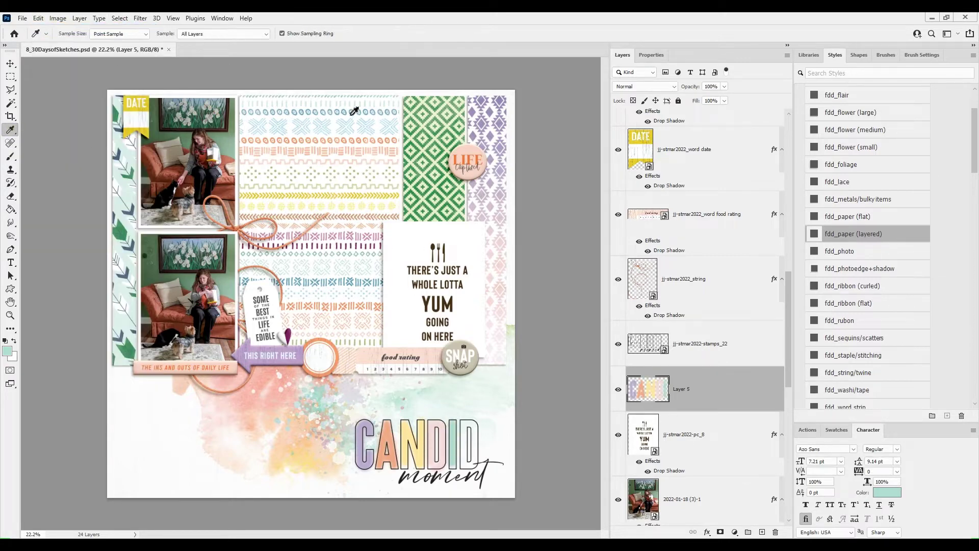
left_click(10, 157)
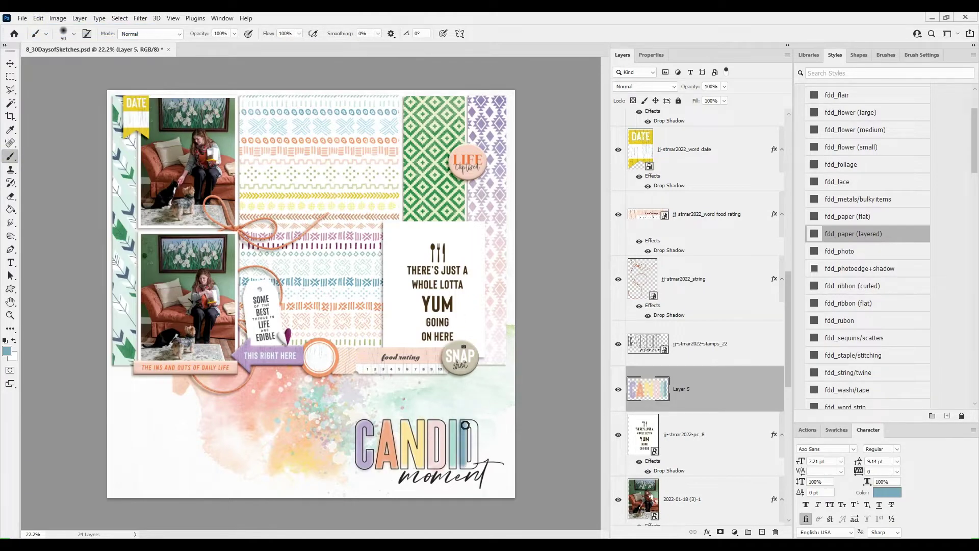
key("v")
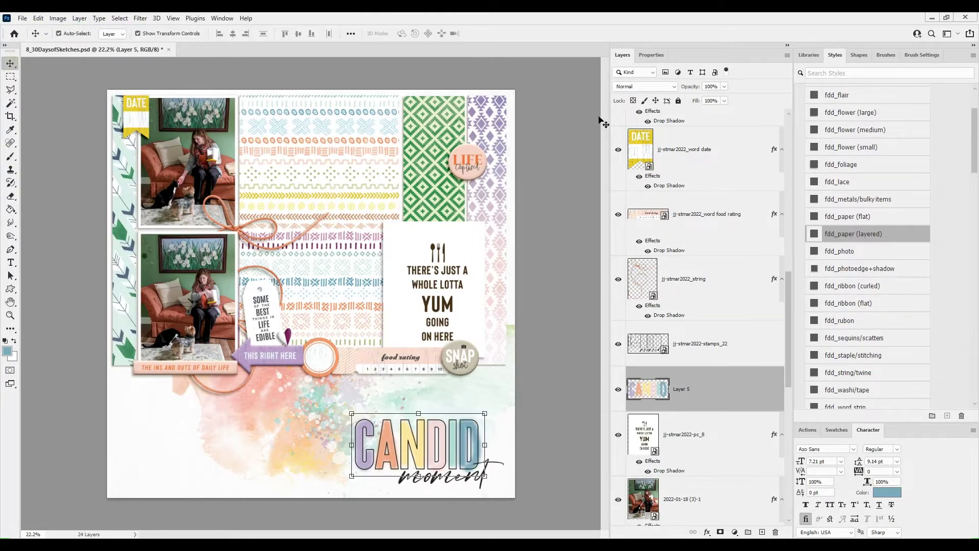
Step: Try to clear the paint on Layer 5 using a selection loaded from the CANDID moment stamp layer, and undo the clearing
left_click(706, 357)
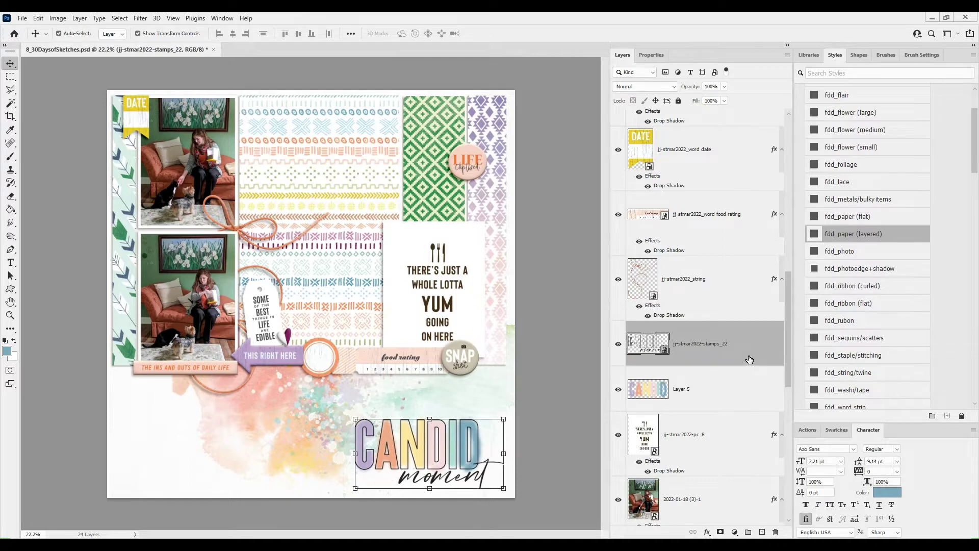
left_click(652, 343, "ctrl")
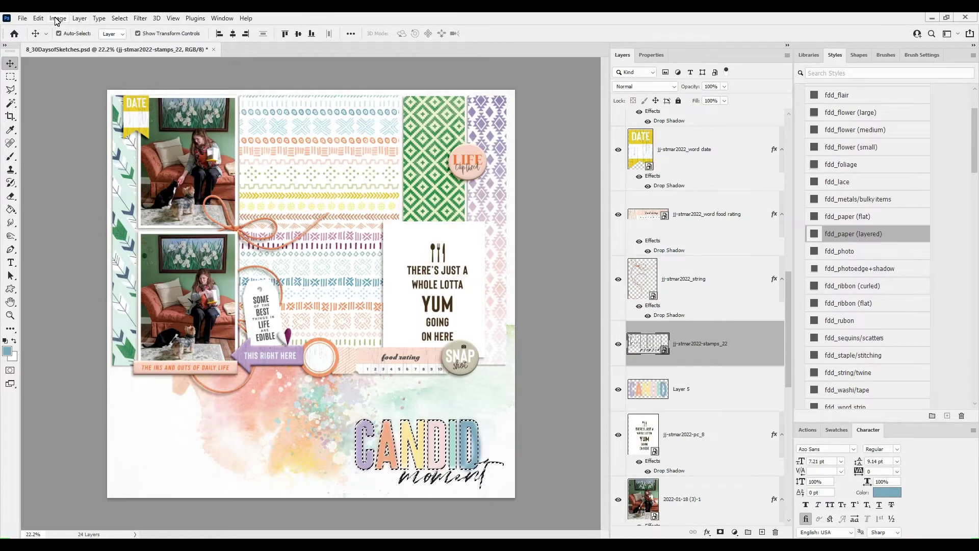
left_click(704, 389)
key("Delete")
left_click(38, 18)
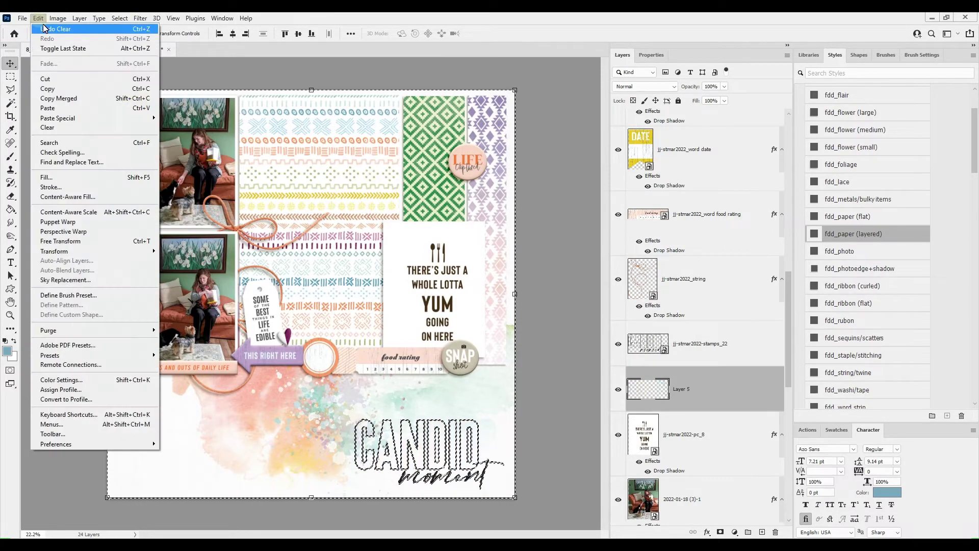
left_click(43, 28)
Step: Try to select the CANDID letters on the stamp layer one by one with the Magic Wand
left_click(10, 102)
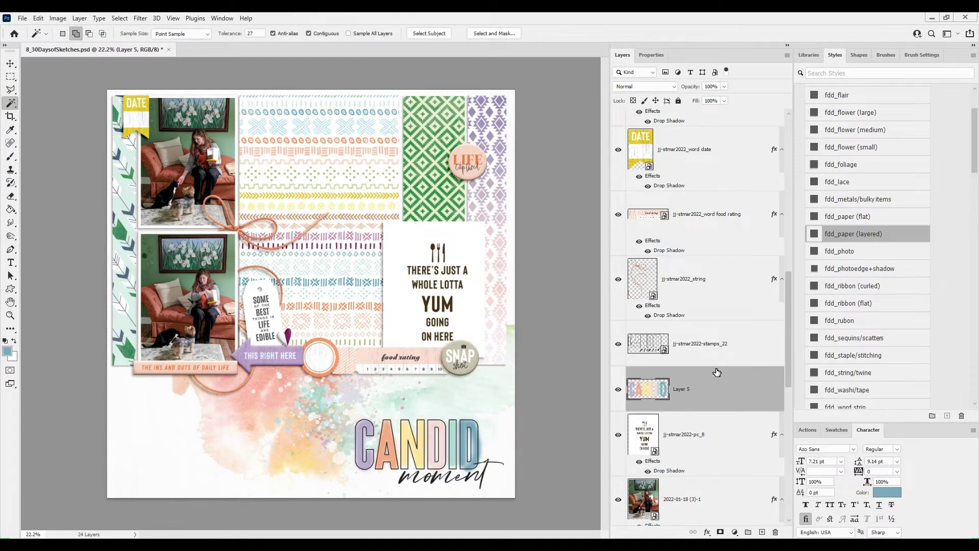
left_click(706, 347)
scroll(507, 491, "up", 3)
left_click(452, 417)
left_click(427, 419)
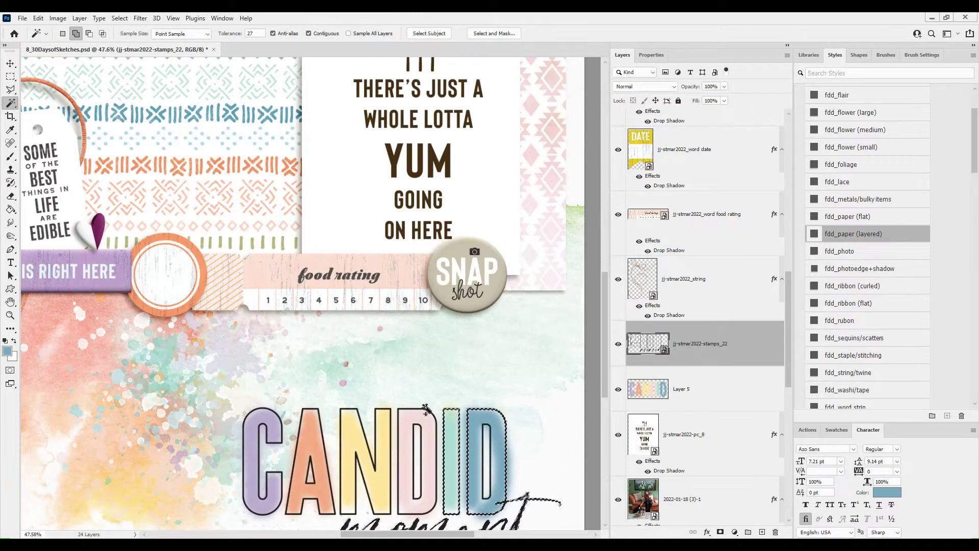
left_click(383, 421)
left_click(312, 424)
left_click(270, 423)
scroll(563, 465, "down", 2)
scroll(563, 467, "down", 6)
Step: Try copying the selected letter paint from Layer 5 to a new layer, and delete the leftover layer
left_click(713, 387)
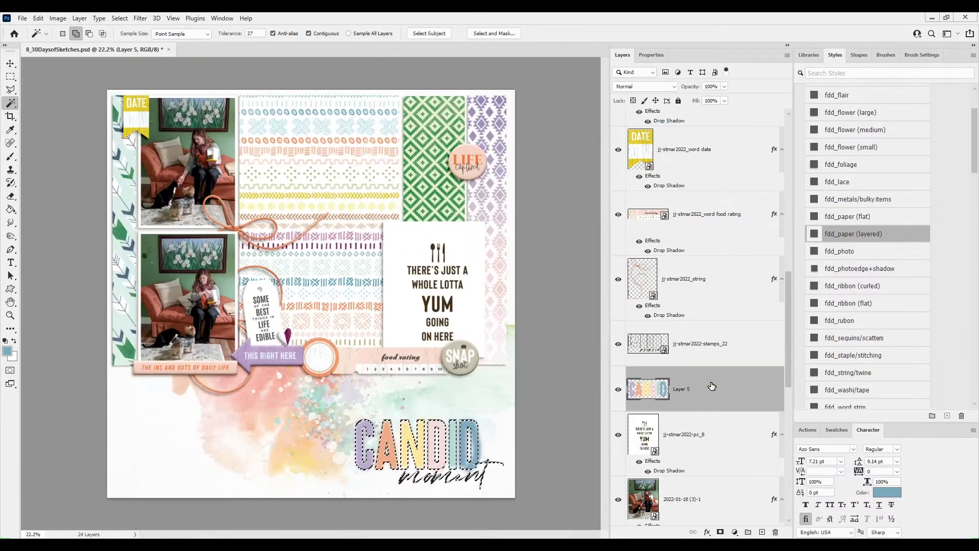
key("ctrl+j")
left_click(711, 436)
right_click(709, 396)
left_click(750, 157)
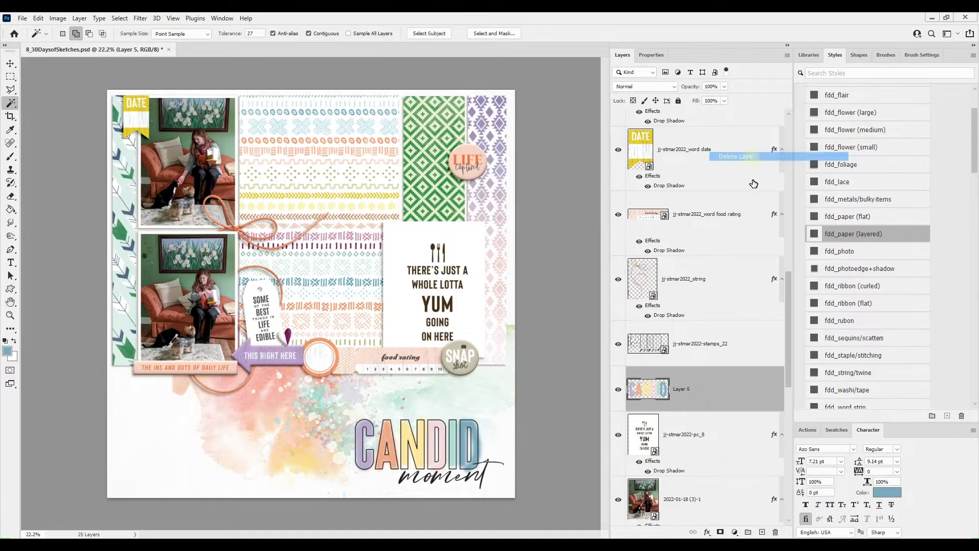
Step: Load the CANDID moment stamp layer as a selection for trimming the paint on Layer 5
left_click(699, 345)
left_click(639, 347, "ctrl")
left_click(694, 395)
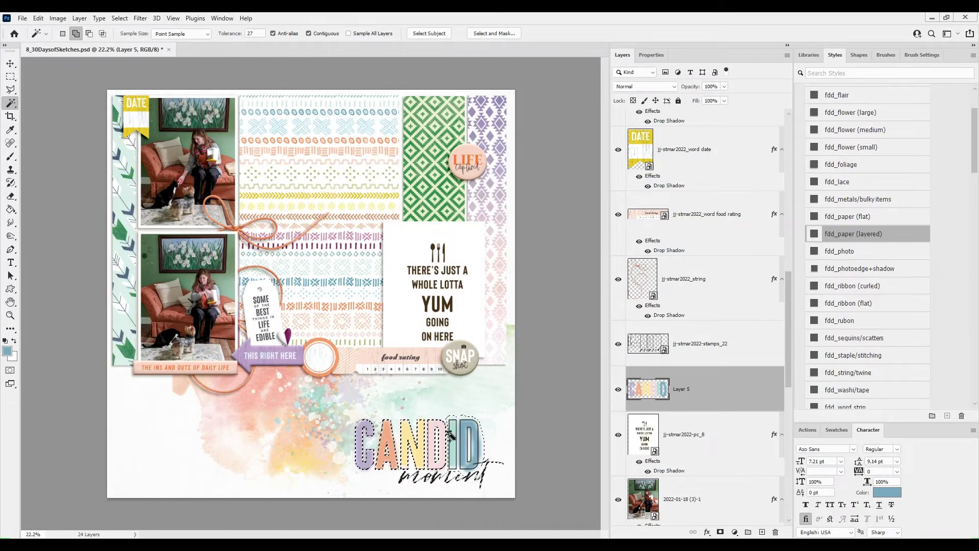
Step: Invert the letter selection and clear the paint outside the CANDID letters on Layer 5, leaving nothing selected
left_click(697, 343)
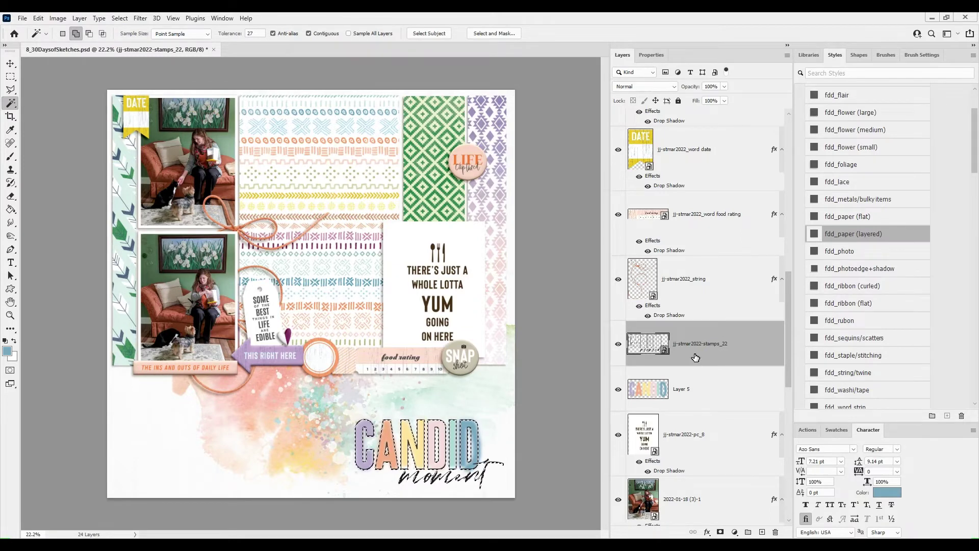
left_click(120, 18)
left_click(132, 60)
left_click(698, 398)
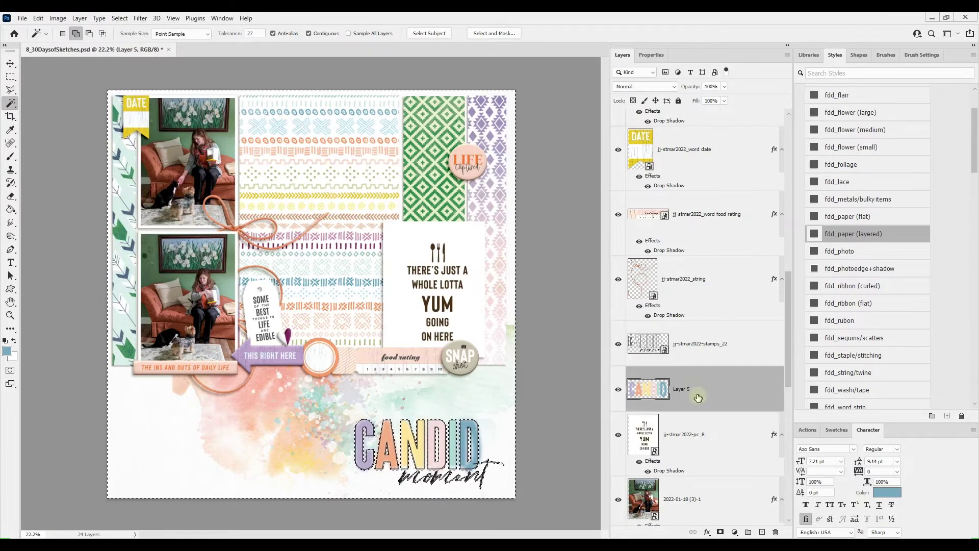
key("Delete")
key("ctrl+d")
Step: Place the yellow flower beside the SOME OF THE BEST THINGS tag and apply the fdd_flower (medium) shadow style
left_click(10, 64)
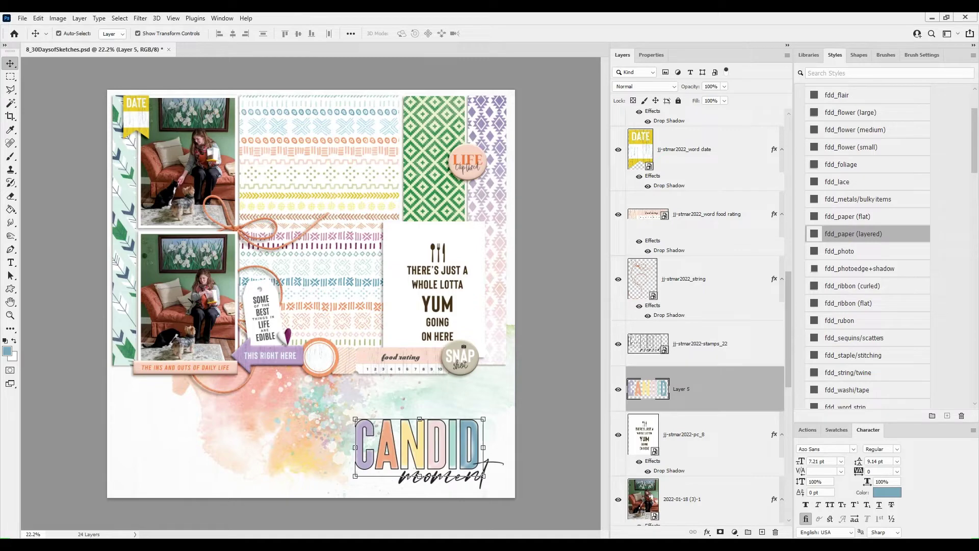
left_click_drag(326, 288, 386, 335)
left_click(857, 147)
left_click_drag(361, 344, 305, 323)
left_click(506, 35)
left_click(857, 130)
Step: Place the orange bow atop the YUM card with fdd_ribbon (curled) and the teal flower beside the SNAP shot badge with fdd_flower (small)
left_click_drag(327, 281, 458, 217)
left_click(862, 287)
left_click_drag(352, 304, 499, 359)
mouse_move(515, 341)
left_mouse_down()
mouse_move(498, 351)
mouse_move(526, 338)
left_mouse_up()
left_click_drag(491, 355, 494, 354)
left_click(505, 35)
left_click(851, 148)
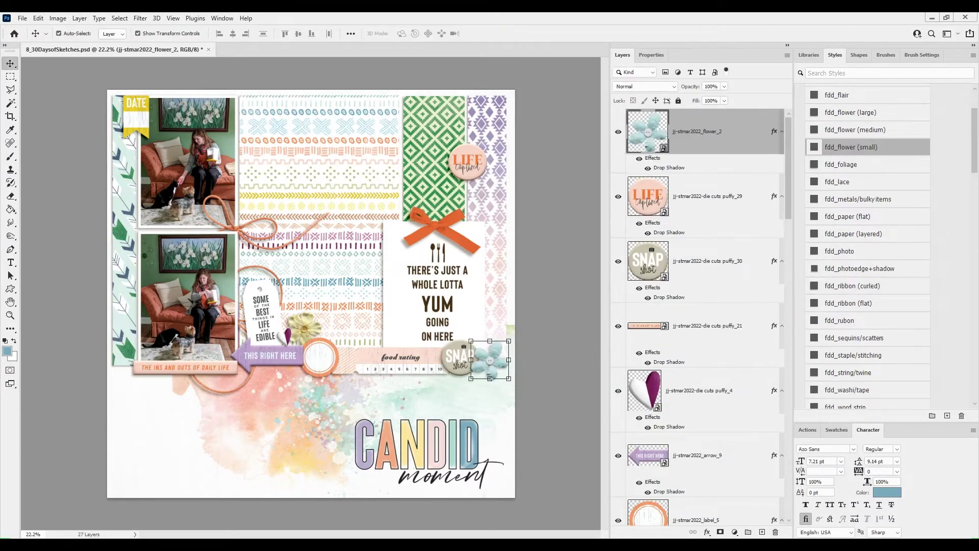
Step: Place the blue flower behind the LIFE captured badge, one layer above the SNAP shot badge, with the fdd_flower (medium) style
left_click(506, 34)
left_click_drag(311, 294, 490, 187)
left_click_drag(698, 134, 699, 284)
left_click(857, 129)
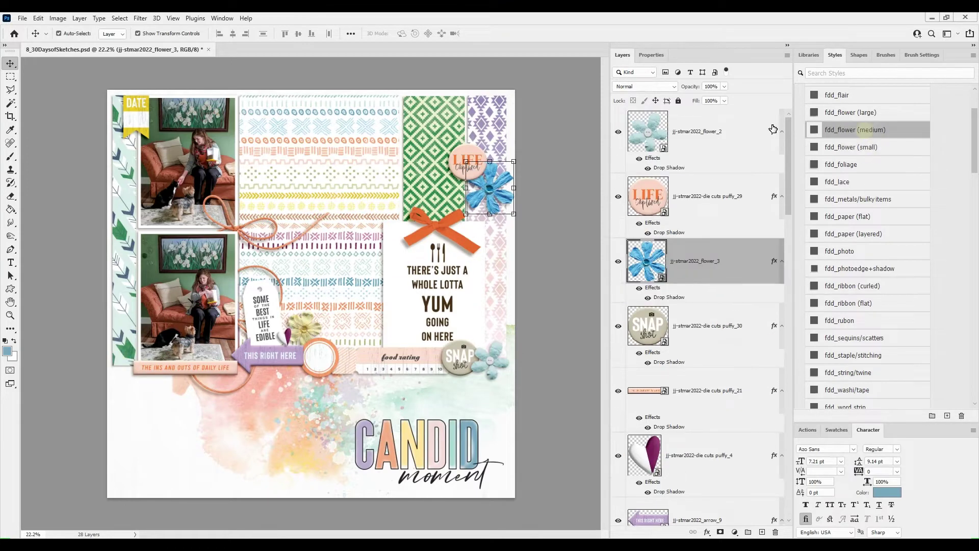
left_click_drag(490, 188, 468, 162)
Step: Add the white button flower beside the tag above the yellow flower and apply the fdd_flower (small) style
key("ctrl+v")
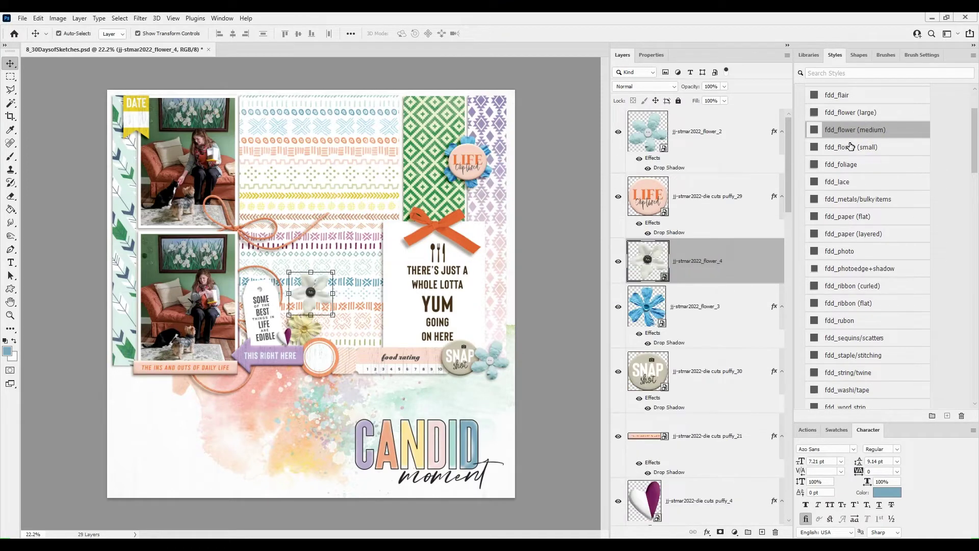
left_click(852, 147)
mouse_move(311, 294)
left_mouse_down()
mouse_move(350, 317)
mouse_move(296, 302)
left_mouse_up()
Step: Add the peach flower just below the SNAP shot badge and teal flower with the fdd_flower (small) style
key("ctrl+v")
left_click(851, 147)
left_click_drag(334, 273, 474, 377)
left_click(505, 34)
Step: Add the purple flower at the outer end of THE INS AND OUTS OF DAILY LIFE strip with the fdd_flower (small) style
key("ctrl+v")
left_click(851, 147)
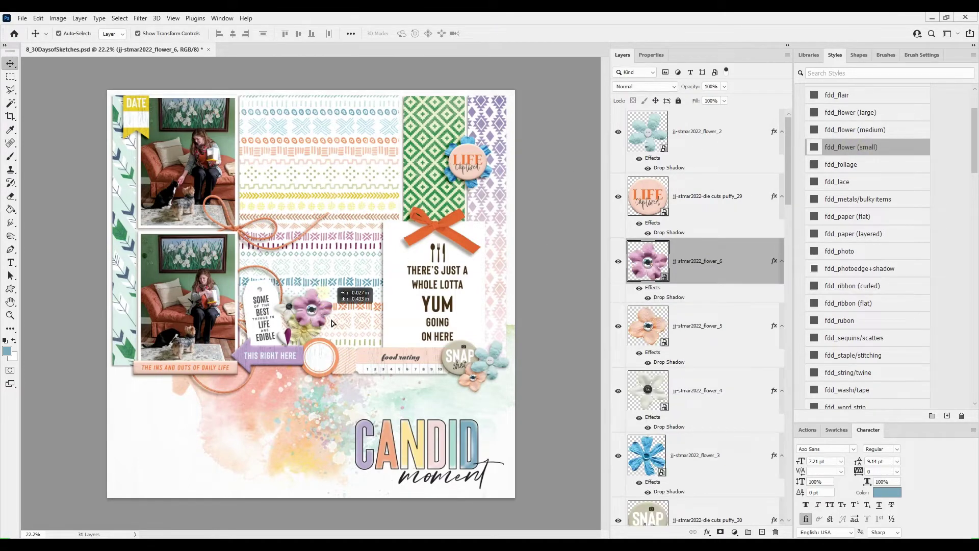
left_click_drag(310, 293, 125, 362)
Step: Add the orange daisy below the SNAP shot badge, apply the fdd_flower (large) style and scale it down
key("ctrl+v")
left_click_drag(321, 294, 455, 393)
left_click(851, 112)
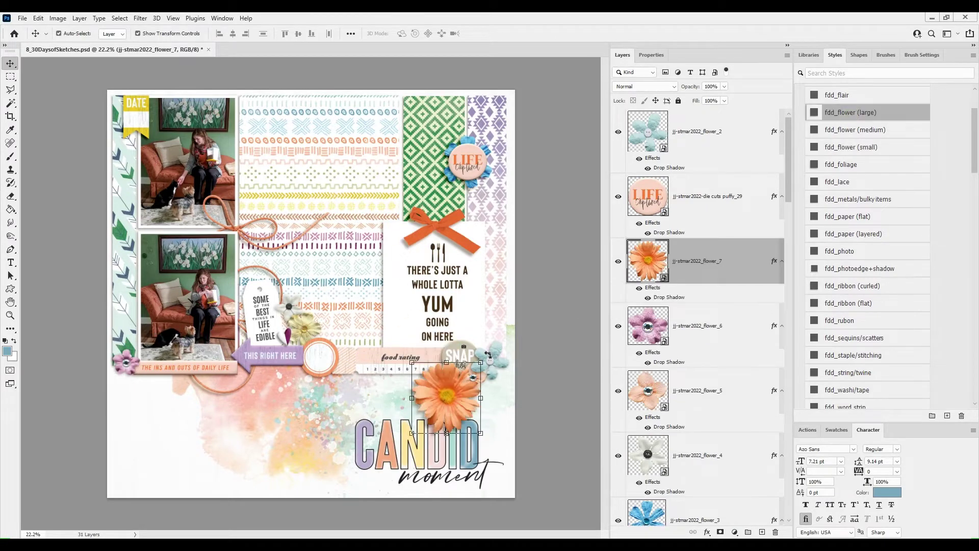
left_click_drag(481, 362, 456, 384)
left_click(506, 34)
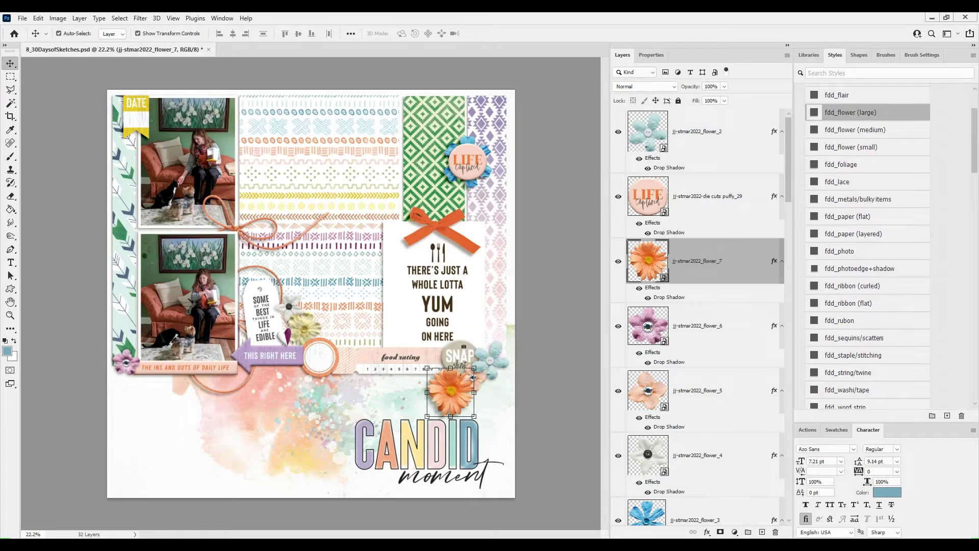
Step: Add the teal gingham ribbon beneath the food rating strip, stack it just above the paint layers and apply the fdd_ribbon (flat) style
key("ctrl+v")
left_click_drag(360, 296, 393, 378)
key("ctrl+shift+[")
left_click_drag(672, 494, 669, 300)
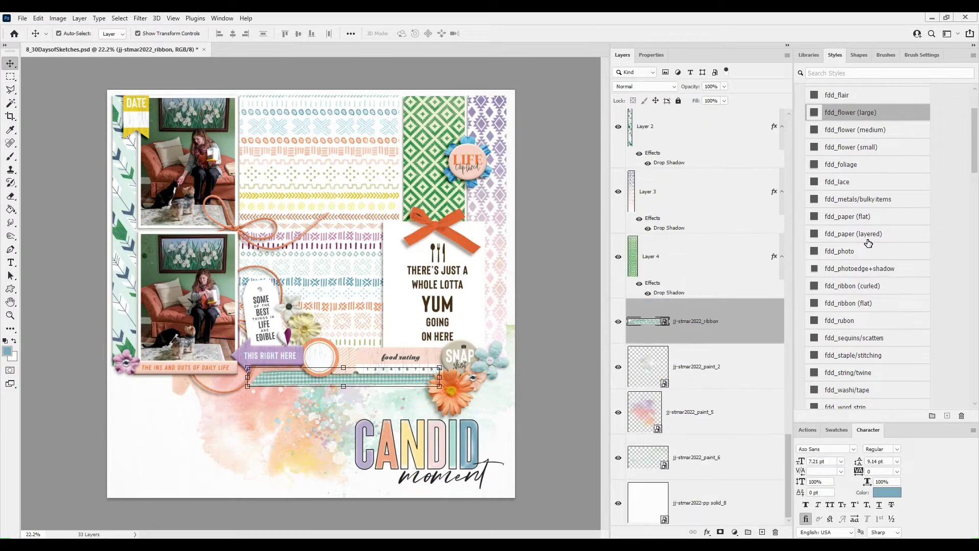
left_click(862, 217)
left_click(854, 302)
left_click_drag(403, 381, 414, 376)
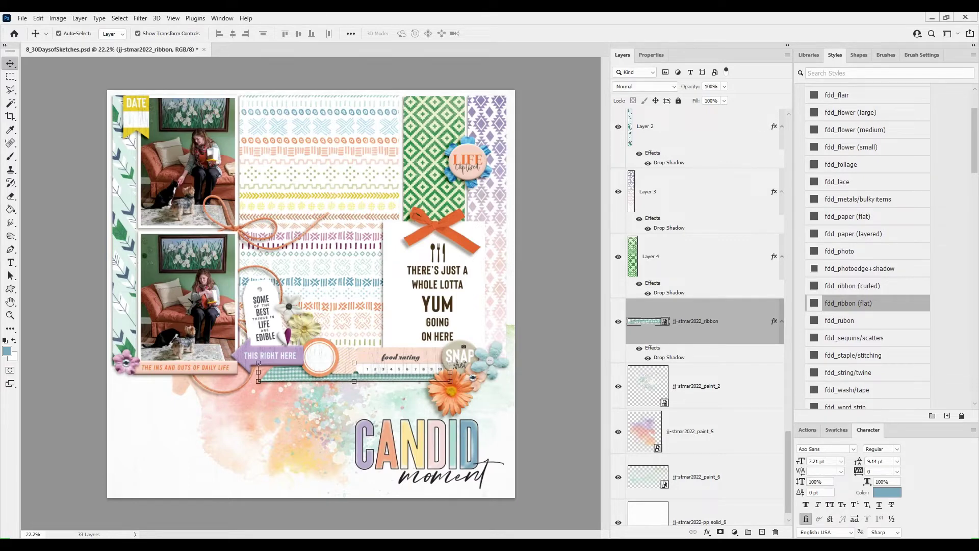
Step: Add the IT'S THE SIMPLE PLEASURES label beside the upper photo, stack it above Layer 1 and apply the fdd_paper (layered) style
key("ctrl+v")
left_click_drag(337, 306, 292, 266)
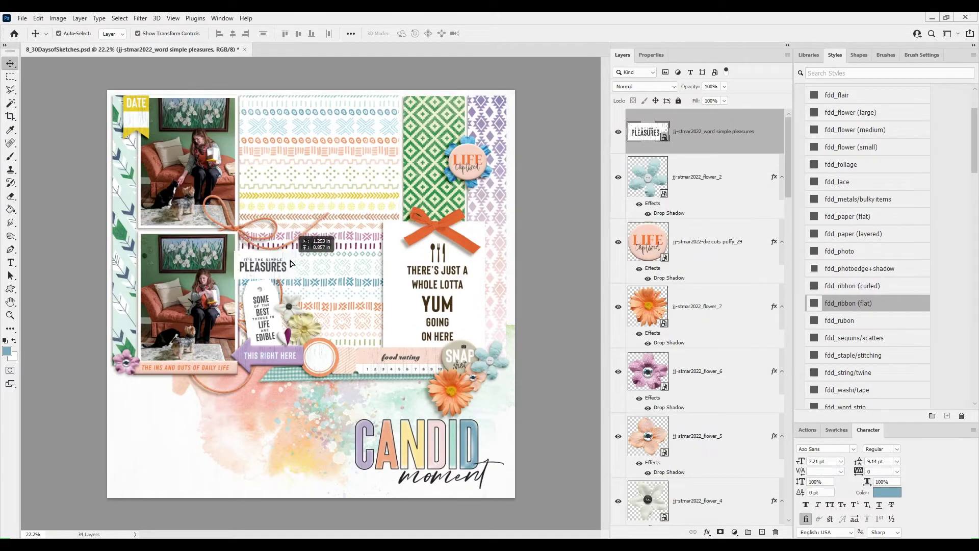
key("ctrl+shift+[")
left_click_drag(699, 497, 686, 293)
left_click_drag(279, 266, 287, 211)
left_click(853, 234)
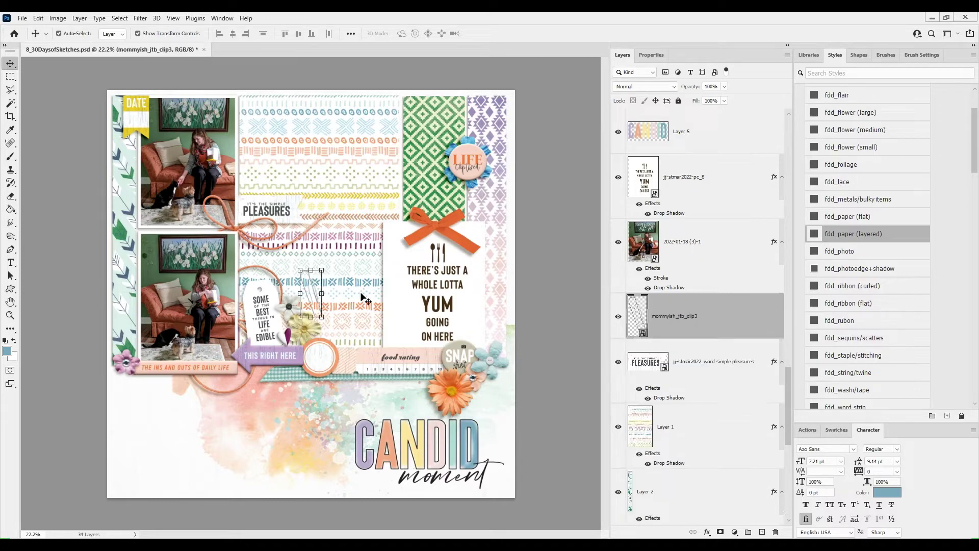
Step: Place the paper clip at the edge of the YUM card, stack it above the card layer and apply the fdd_sequins/scatters style
left_click_drag(316, 283, 489, 302)
left_click_drag(714, 319, 713, 156)
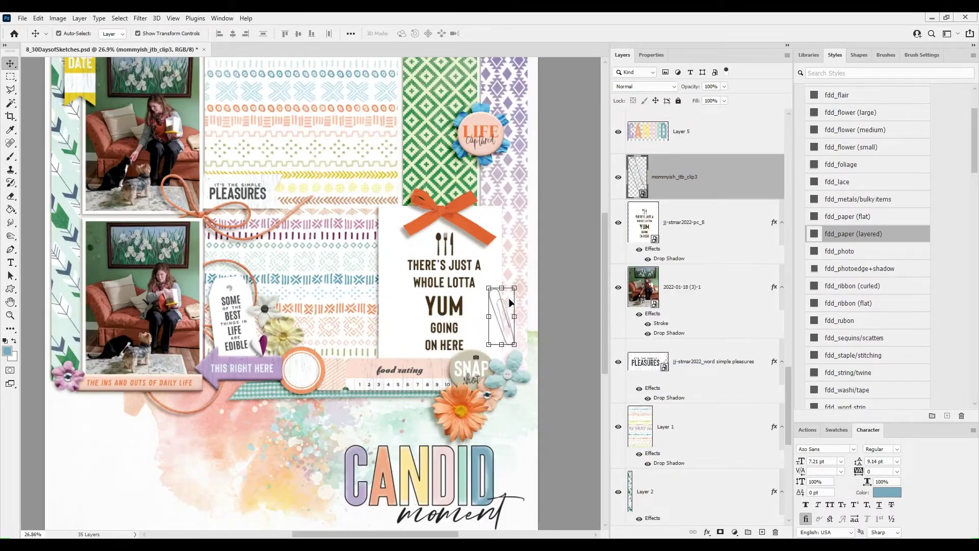
left_click(869, 199)
scroll(857, 149, "up", 1)
scroll(857, 148, "down", 1)
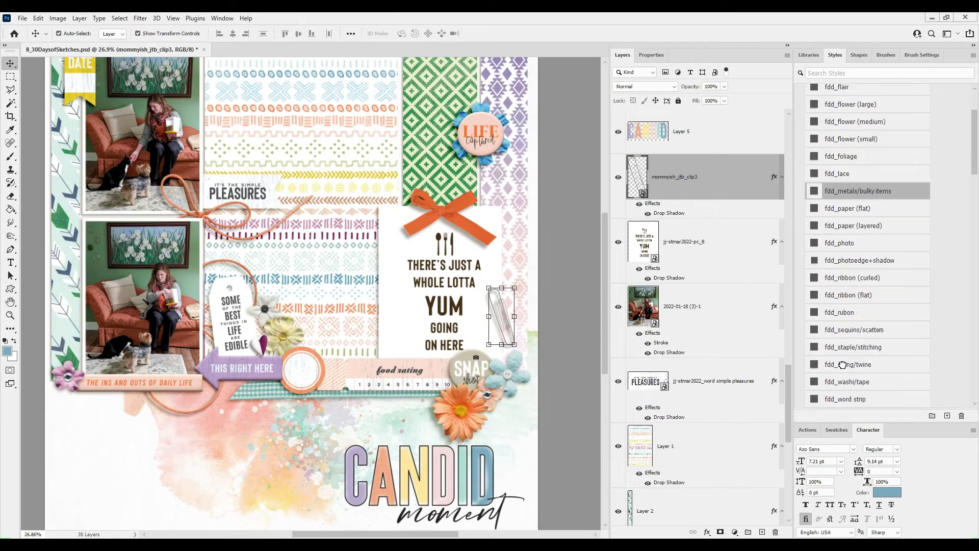
left_click(849, 330)
Step: Move the paper clip down beside the SNAP shot badge and rotate it about -24.5 degrees
left_click(500, 307)
left_click(485, 213)
mouse_move(501, 302)
left_mouse_down()
mouse_move(499, 334)
mouse_move(498, 315)
left_mouse_up()
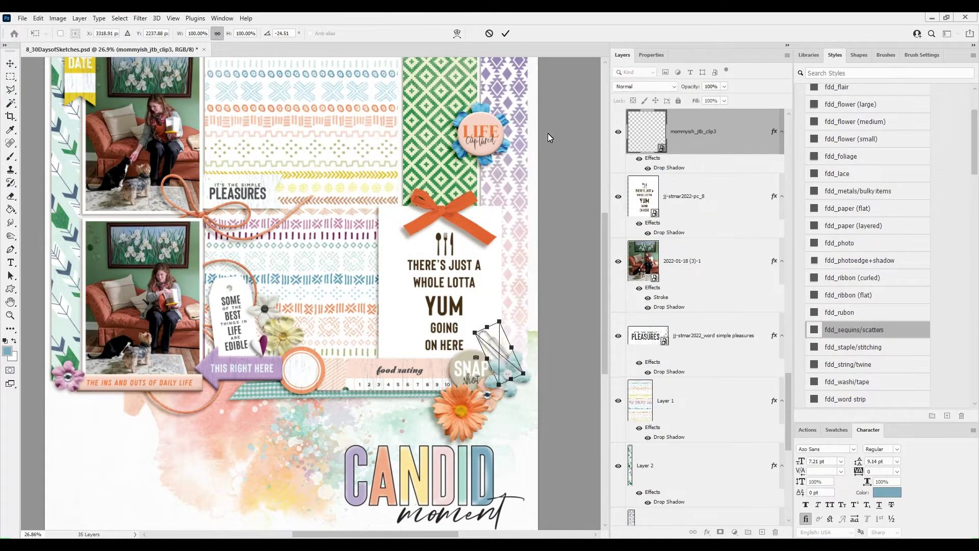
left_click(505, 34)
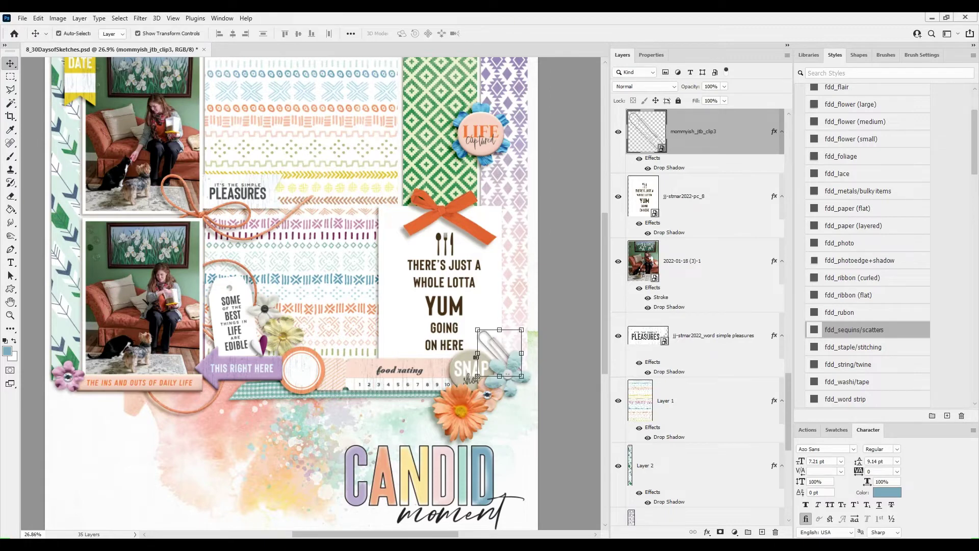
Step: Add the black star brad at the inner end of THE INS AND OUTS OF DAILY LIFE strip with the fdd_sequins/scatters style
left_click_drag(368, 193, 202, 393)
left_click(871, 331)
left_click(505, 34)
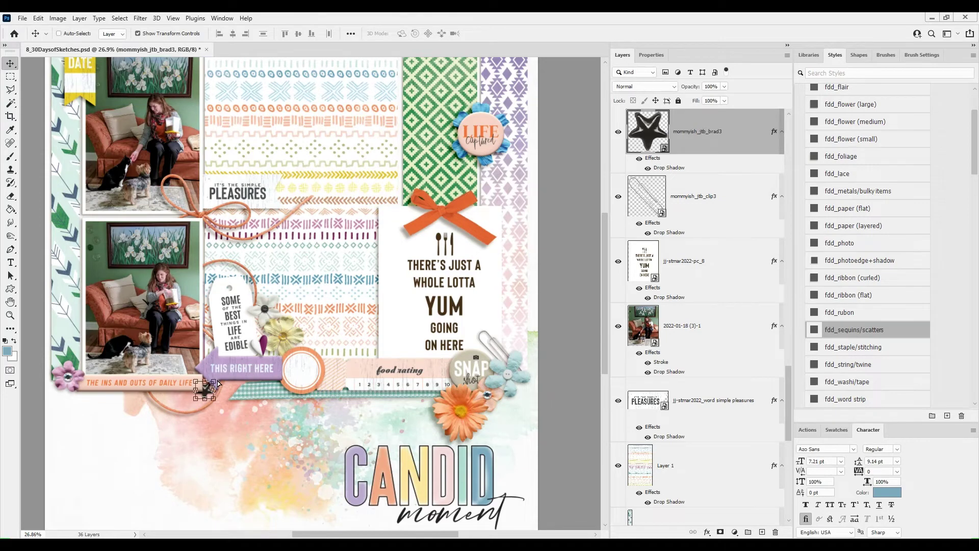
Step: Bring the star brad to the top of the layer stack and nudge it up onto the strip's end
left_click(553, 336)
left_click(179, 383)
scroll(706, 306, "down", 3)
left_click_drag(706, 305, 703, 456)
left_click(547, 335)
left_click_drag(205, 391, 205, 385)
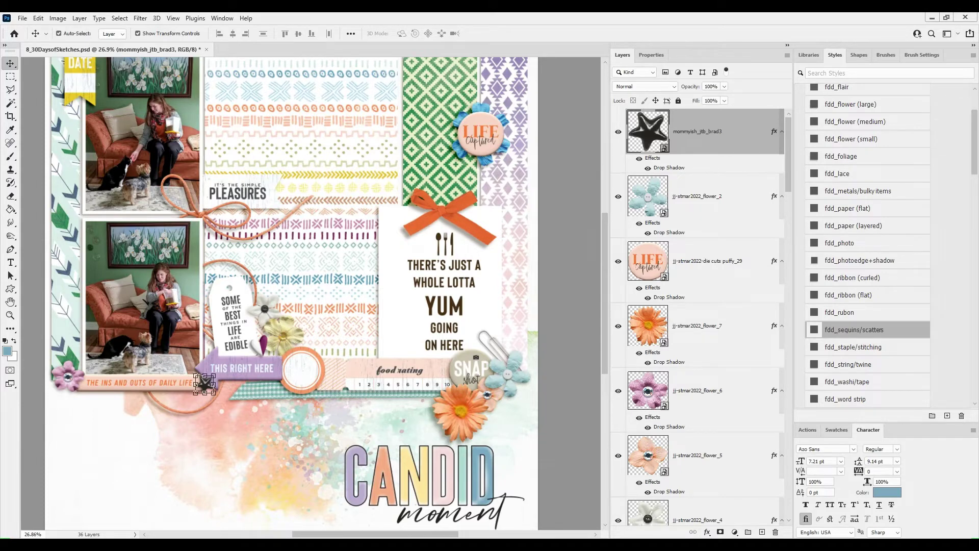
Step: Place the peach and dotted washi tapes behind the LIFE captured badge, stacking them beneath the PLEASURES label layer and offsetting the dotted one
left_click_drag(289, 293, 297, 290)
left_click_drag(338, 283, 335, 279)
key("Return")
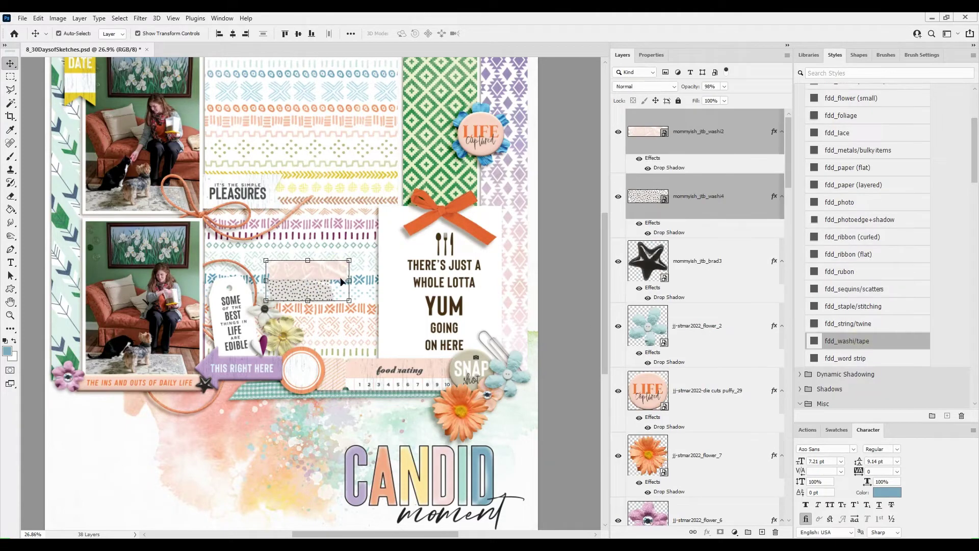
left_click_drag(342, 281, 500, 171)
left_click_drag(725, 134, 689, 216)
left_click_drag(454, 179, 450, 145)
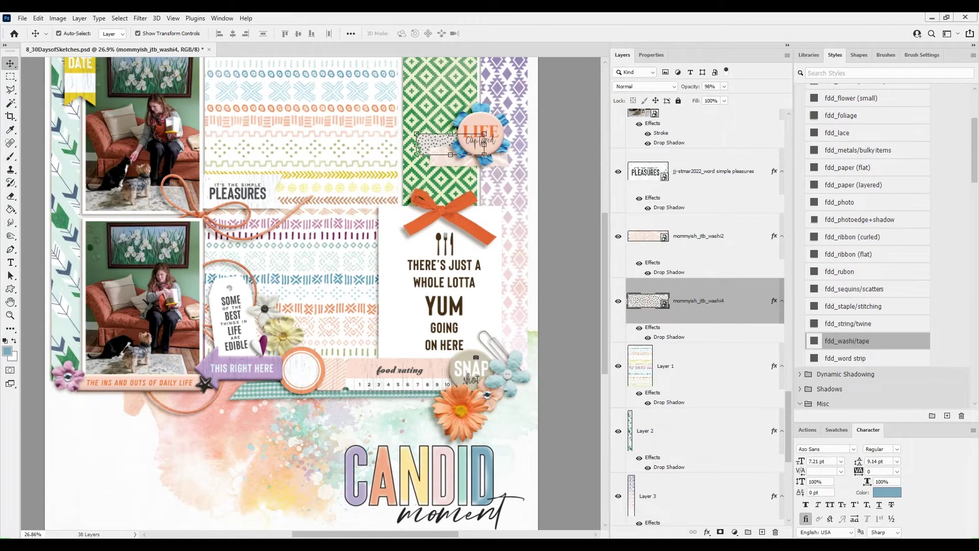
Step: Add the large orange flower behind the tag, scale it to 74.62% and apply the fdd_flower (large) style
scroll(370, 322, "down", 1)
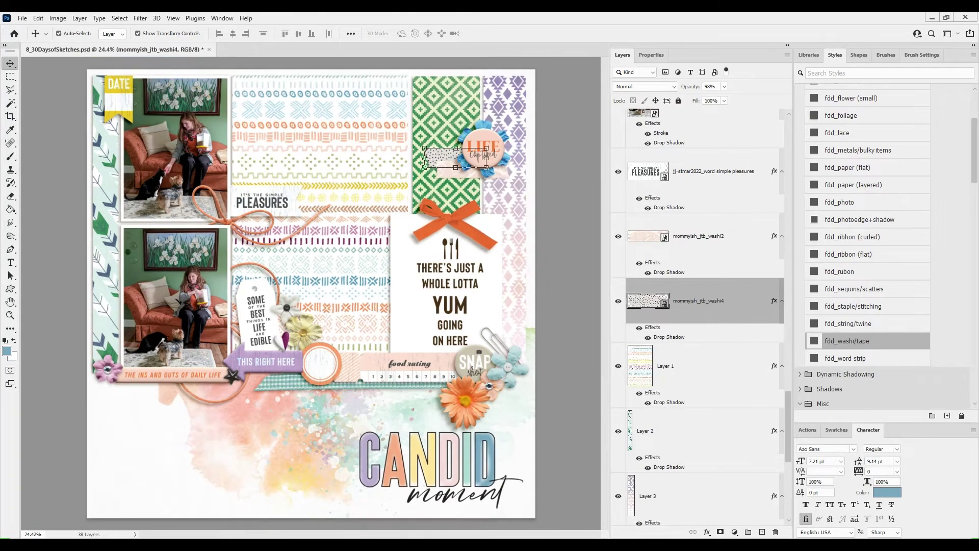
left_click_drag(626, 206, 408, 255)
left_click_drag(352, 281, 305, 299)
left_click_drag(329, 247, 288, 279)
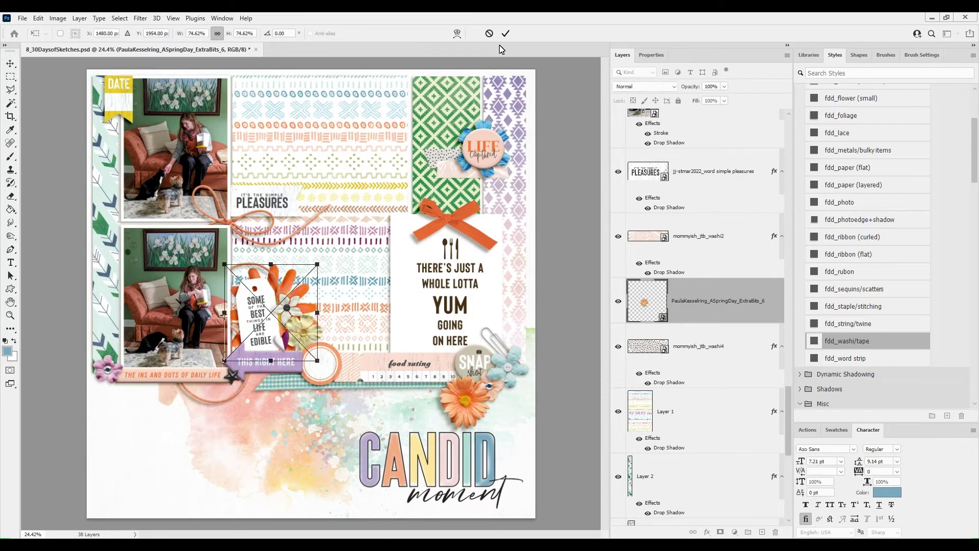
left_click(505, 34)
scroll(875, 120, "up", 1)
left_click(876, 112)
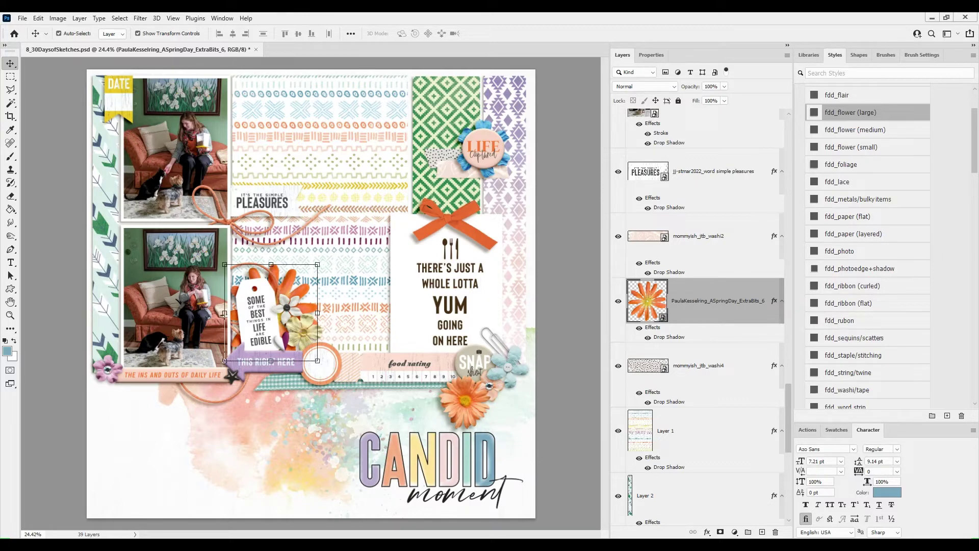
Step: Add the white felt cloud behind the PLEASURES label and apply the fdd_flower (large) style
key("Return")
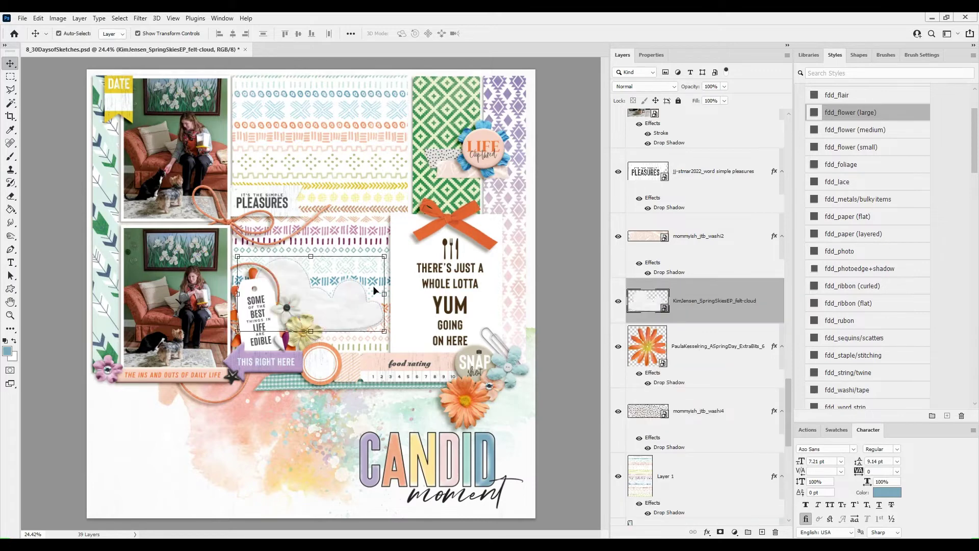
left_click_drag(373, 287, 364, 195)
left_click(867, 110)
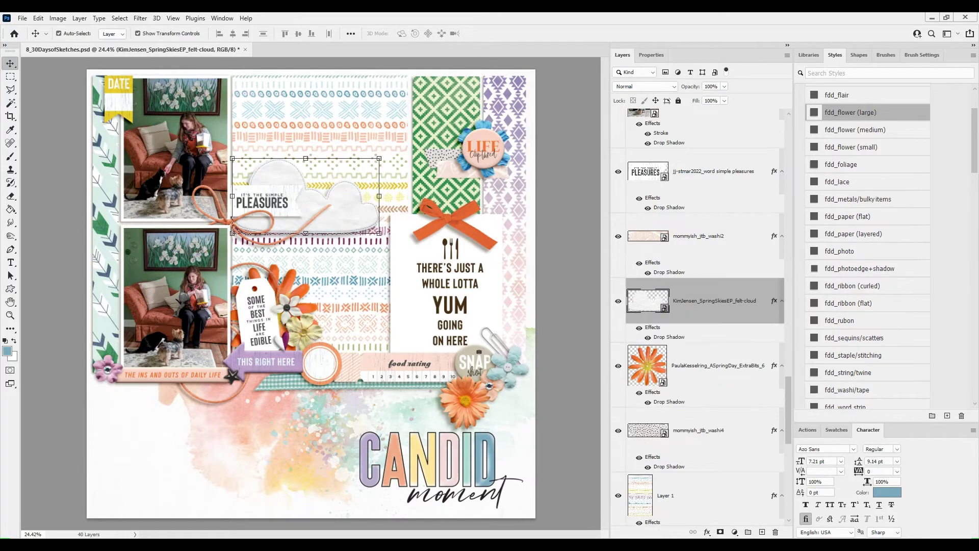
Step: Add the sky-blue and white flower with the fdd_flower (large) style, shrinking it and tucking it behind the flower cluster beside the tag
left_click_drag(804, 219, 453, 250)
key("Return")
left_click_drag(343, 285, 378, 262)
left_click(847, 117)
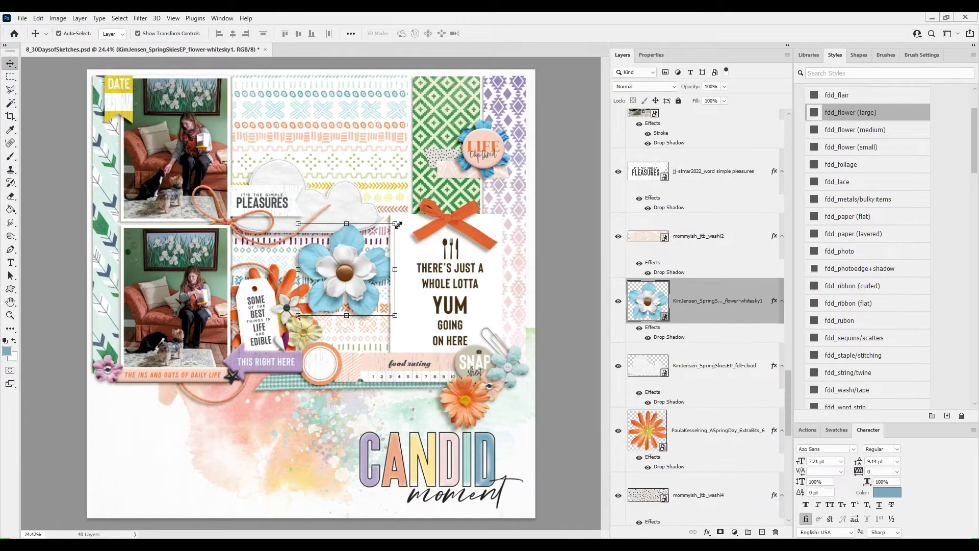
left_click_drag(396, 224, 335, 278)
left_click_drag(341, 274, 336, 335)
key("Return")
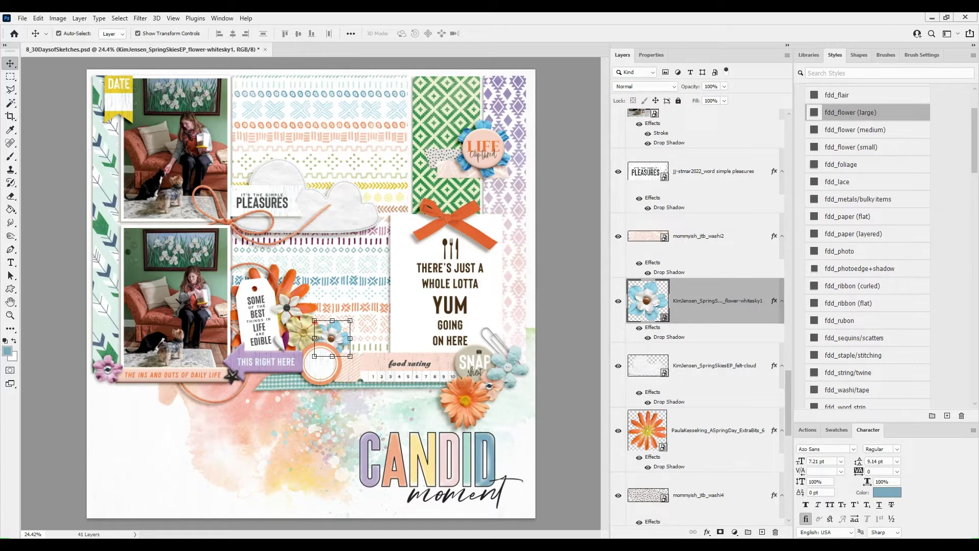
Step: Add the dark blue and white flower above the purple one beside the lower photo, scaled to 43.84% with the fdd_flower (large) style
key("Return")
left_click(849, 113)
left_click_drag(364, 239, 118, 342)
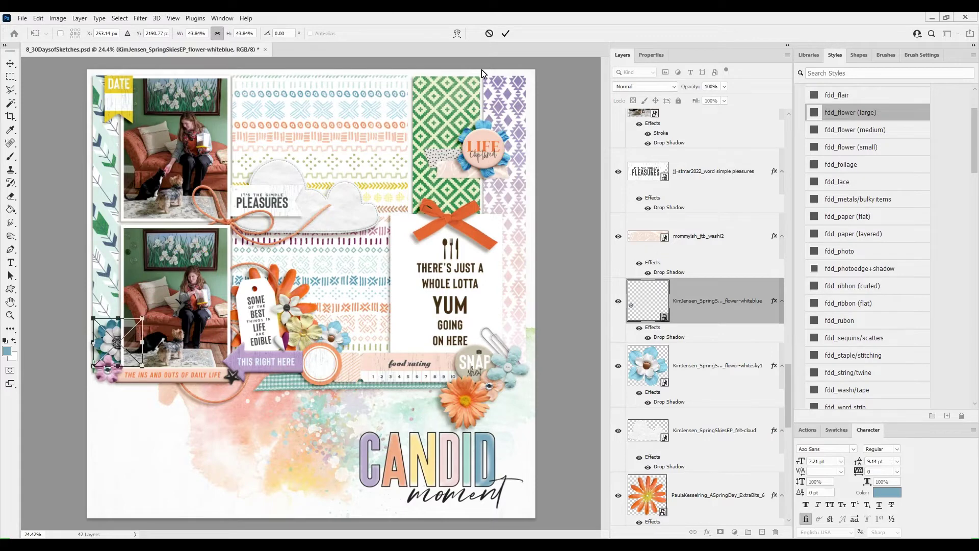
key("Return")
Step: Place the green TODAY circle below the LIFE captured badge and apply the fdd_paper (layered) style
key("Return")
left_click_drag(317, 293, 504, 197)
left_click(855, 231)
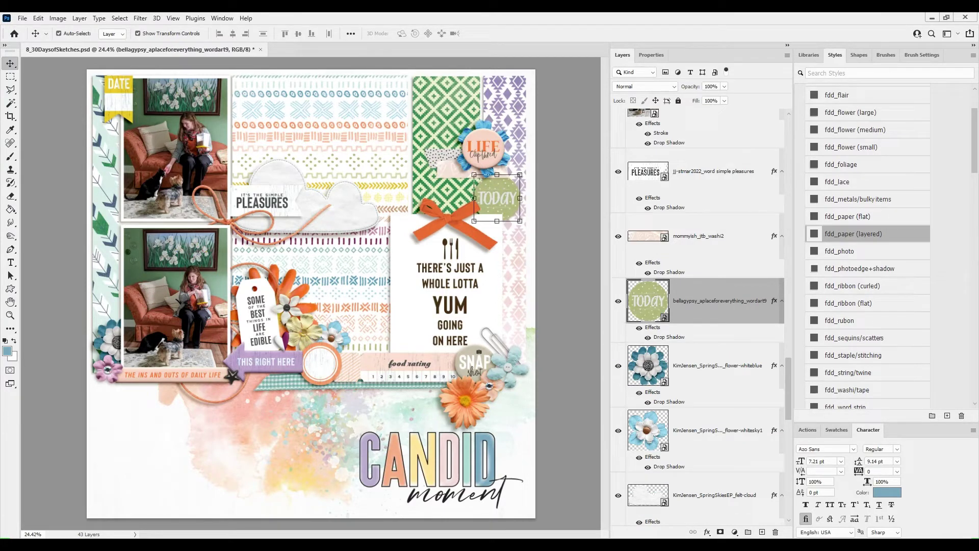
Step: Add the two staple embellishments and apply the fdd_staple/stitching style to both layers
key("Return")
key("Return")
left_click(568, 212)
left_click(714, 345)
left_click(714, 301, "shift")
left_click(923, 357)
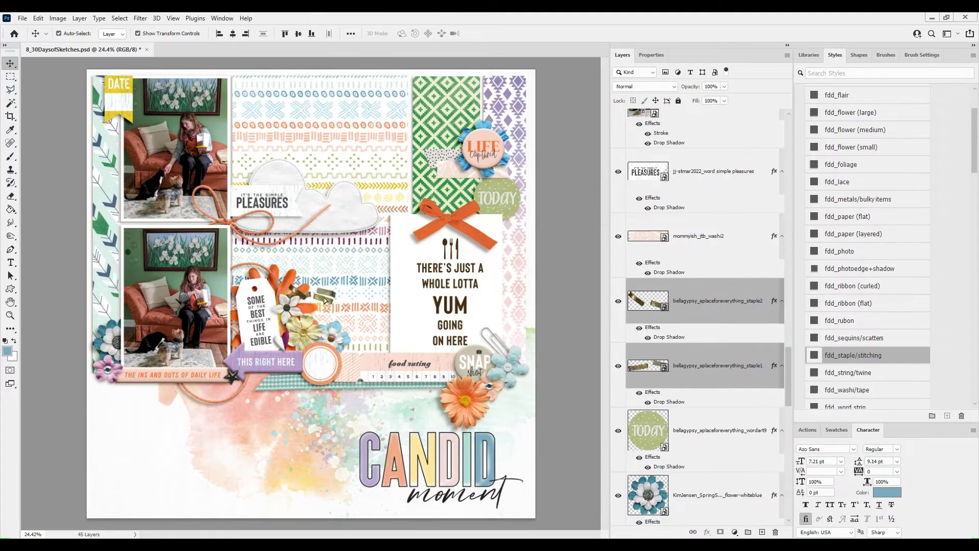
Step: Position one staple at the top of the yellow DATE tag and bring it to the front of the layer stack
left_click_drag(324, 295, 360, 260)
left_click_drag(372, 249, 124, 77)
key("Return")
left_click(563, 141)
key("ctrl+shift+]")
Step: Move the other staple pair onto the food rating strip beside the orange circle label
left_click(560, 165)
left_click_drag(326, 265, 365, 347)
scroll(703, 268, "down", 3)
left_click(560, 316)
left_click(504, 36)
Step: Reduce the orange circle label's fill to 89%
left_click(320, 363)
left_click(725, 101)
mouse_move(727, 112)
left_mouse_down()
mouse_move(712, 113)
mouse_move(720, 112)
left_mouse_up()
scroll(316, 383, "up", 5)
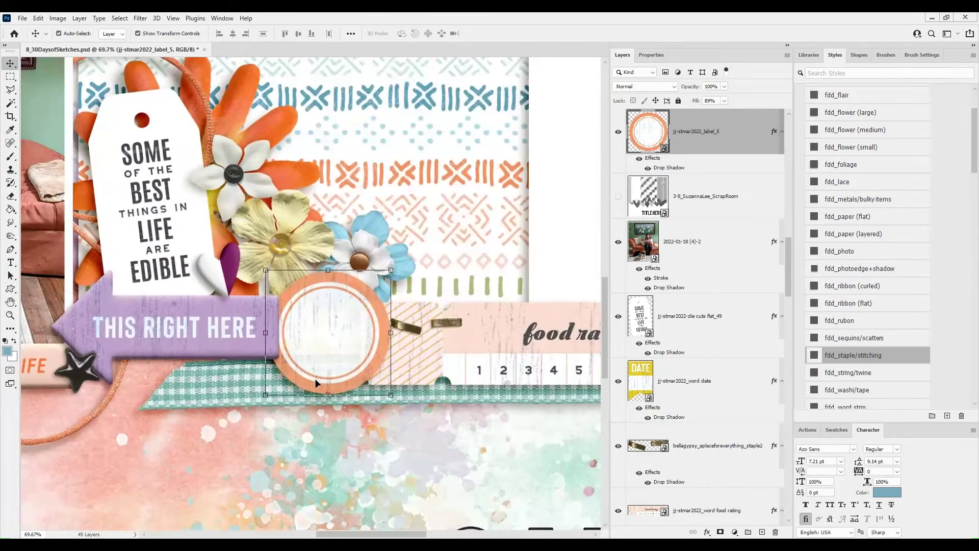
key("ctrl+0")
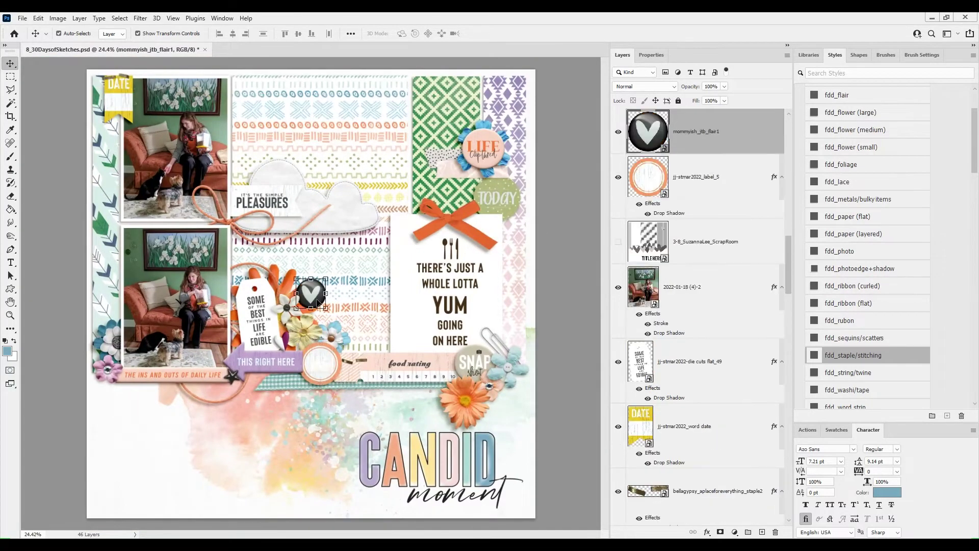
Step: Place the heart flair beside the PLEASURES label with fdd_flair and the plate badge above the YUM text with fdd_paper (layered)
left_click_drag(311, 294, 240, 178)
scroll(856, 129, "up", 1)
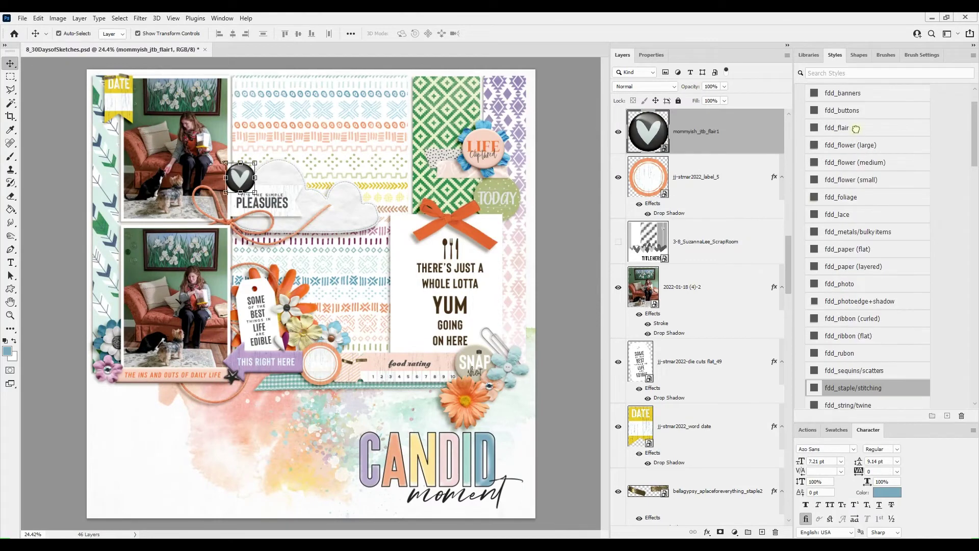
left_click(856, 129)
left_click_drag(310, 294, 450, 249)
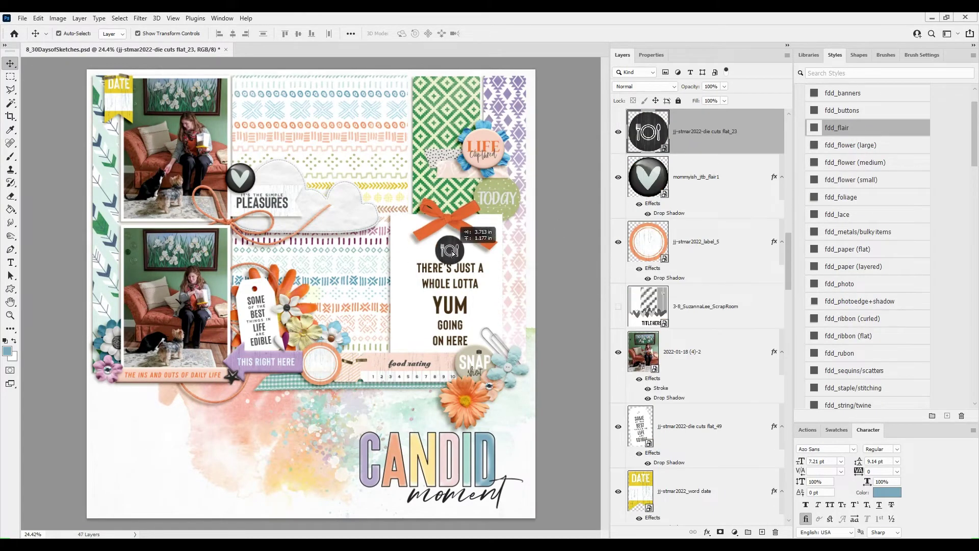
left_click(859, 263)
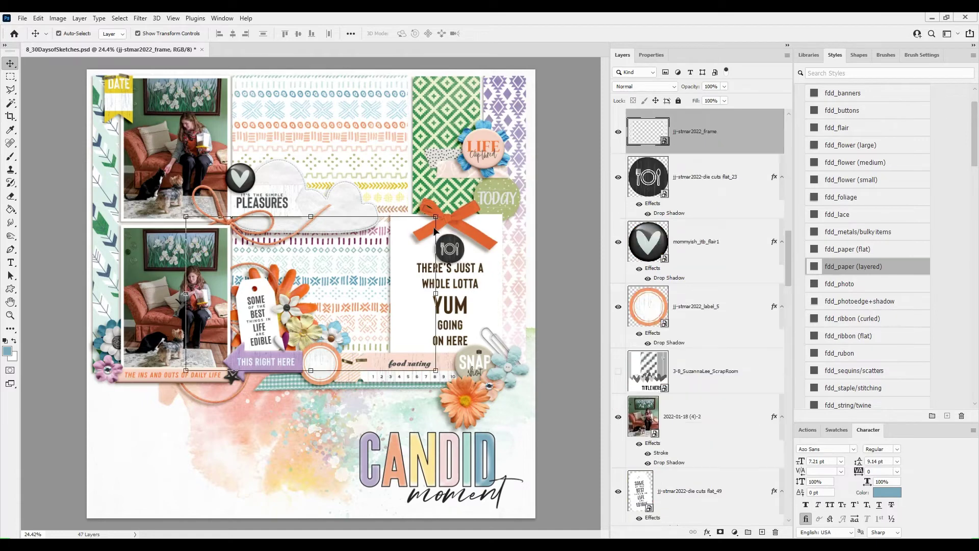
Step: Apply fdd_paper (layered) to the white frame, scale it to 73.01%, and stack it behind the tag cluster just above the patterned paper
left_click(853, 266)
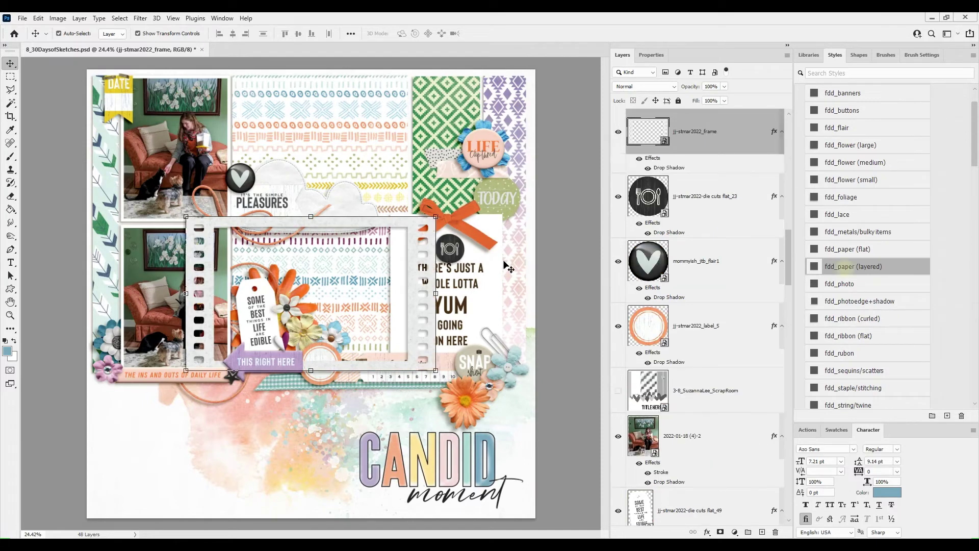
left_click_drag(435, 216, 349, 269)
left_click_drag(267, 320, 298, 306)
left_click(506, 34)
key("ctrl+shift+[")
left_click_drag(699, 482, 689, 211)
scroll(697, 229, "up", 4)
left_click_drag(366, 261, 357, 261)
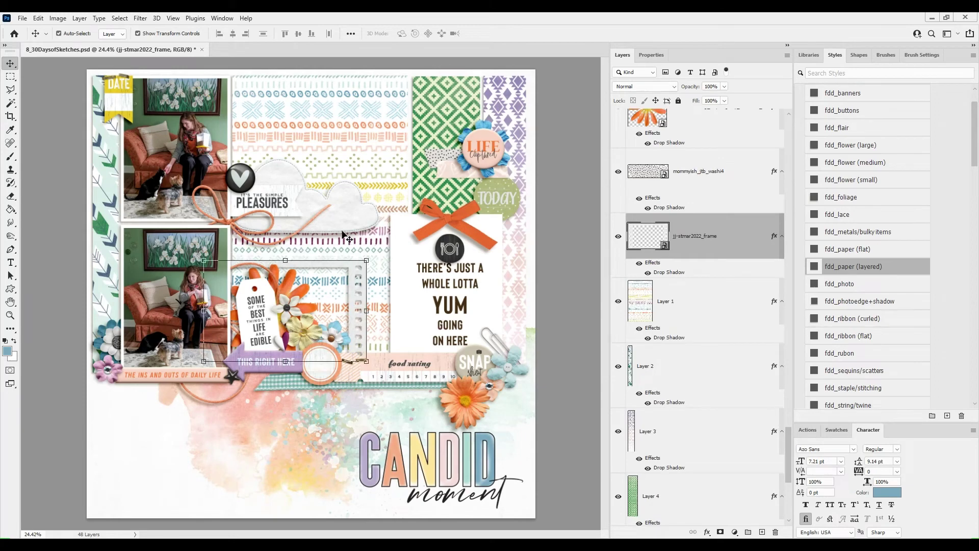
Step: Add the lilac butterfly over the felt cloud's lower edge, shrink it and apply the fdd_flower (large) style
left_click(317, 202)
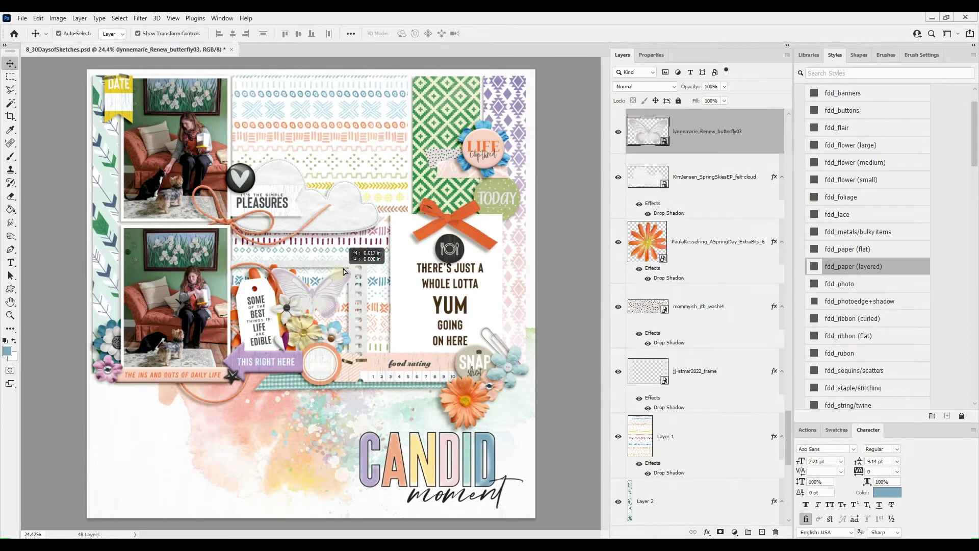
left_click_drag(313, 295, 336, 233)
left_click_drag(383, 200, 364, 220)
left_click(505, 33)
left_click(846, 145)
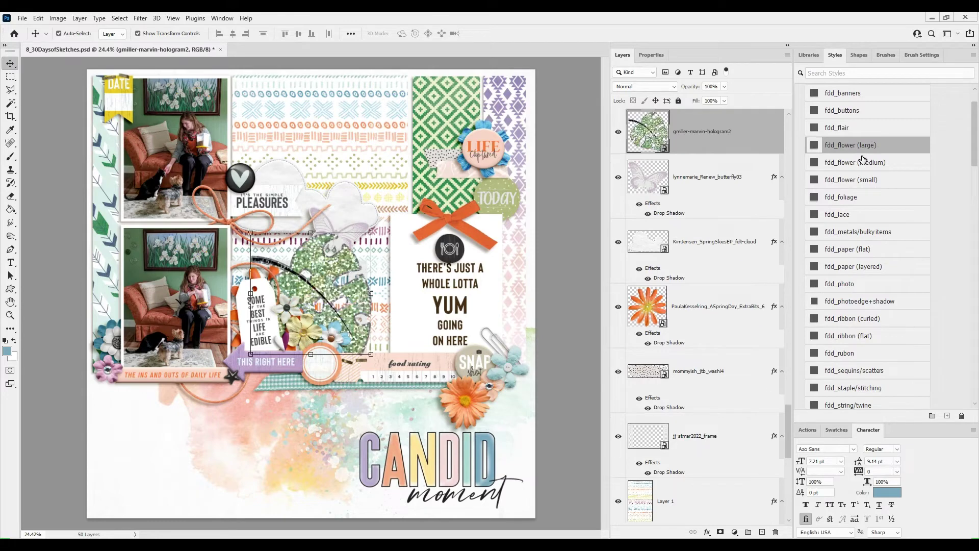
Step: Scale the glitter leaf to 40.81%, tuck it beside the orange flower above CANDID, and apply the fdd_flower (small) style
left_click(852, 195)
left_click_drag(372, 233, 513, 398)
left_click(506, 33)
left_click(855, 162)
left_click(847, 180)
Step: Duplicate the glitter leaf for the tag's flower cluster and the blue flowers beside the lower photo, rotating the copies to fit
key("ctrl+v")
key("ctrl+t")
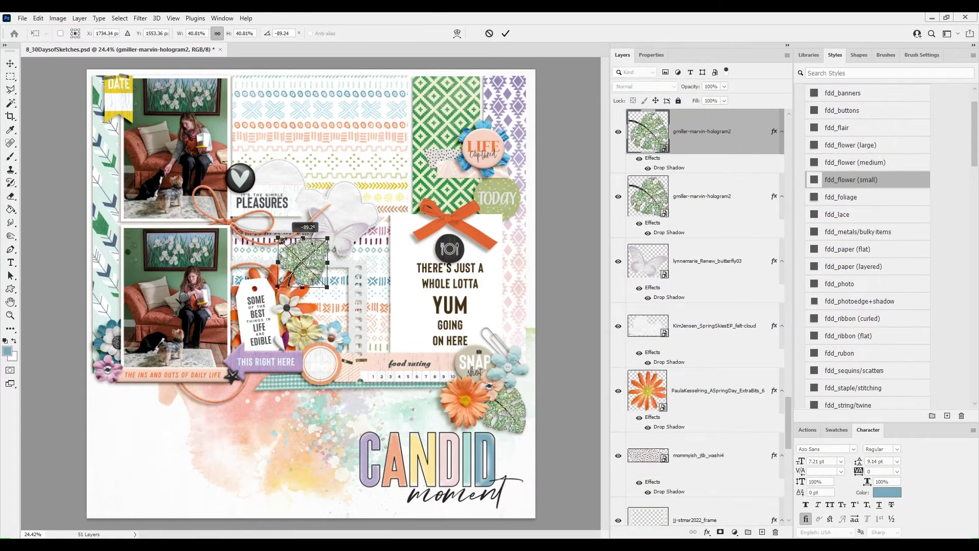
left_click_drag(311, 259, 119, 321)
left_click(505, 34)
left_click_drag(91, 363, 133, 370)
left_click(505, 34)
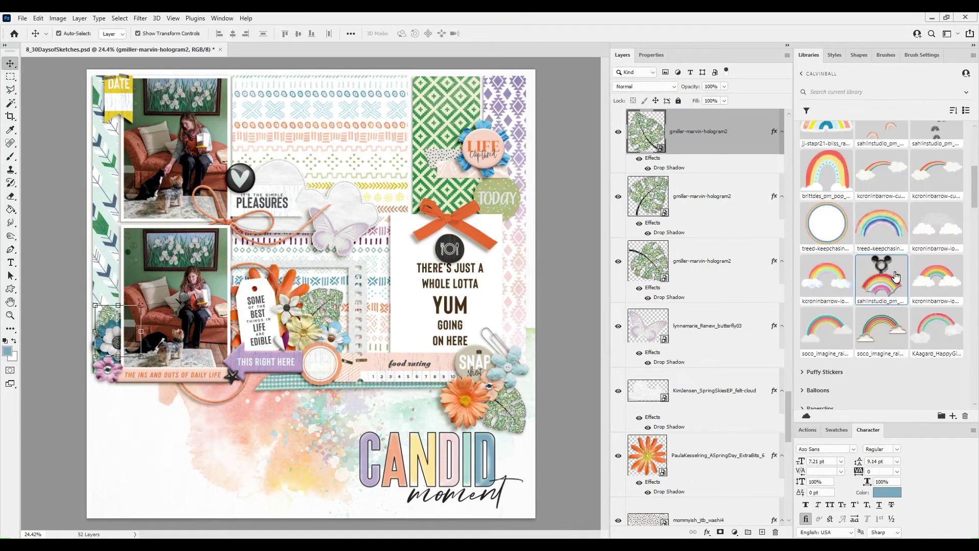
Step: Add the rainbow mouse-ears pin with the fdd_metals/bulky items style, stacking it behind the felt cloud above the heart flair
left_click_drag(389, 259, 306, 175)
left_click(835, 55)
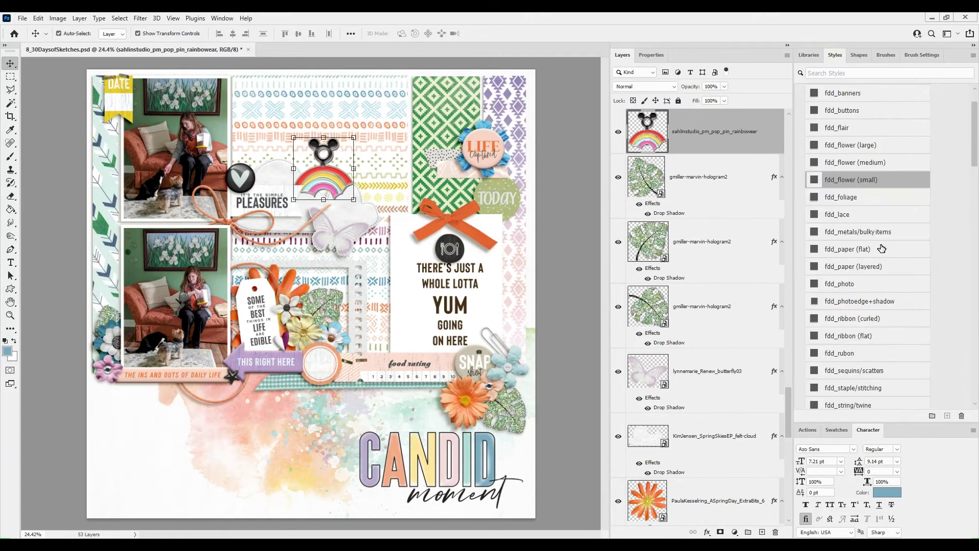
left_click(870, 232)
left_click_drag(719, 131, 710, 495)
left_click_drag(327, 185, 260, 158)
mouse_move(238, 177)
left_mouse_down()
mouse_move(302, 173)
mouse_move(268, 187)
mouse_move(236, 176)
left_mouse_up()
Step: Add the kraft heart beside the orange circle label with the fdd_paper (layered) style and stack it beneath the staples
key("Return")
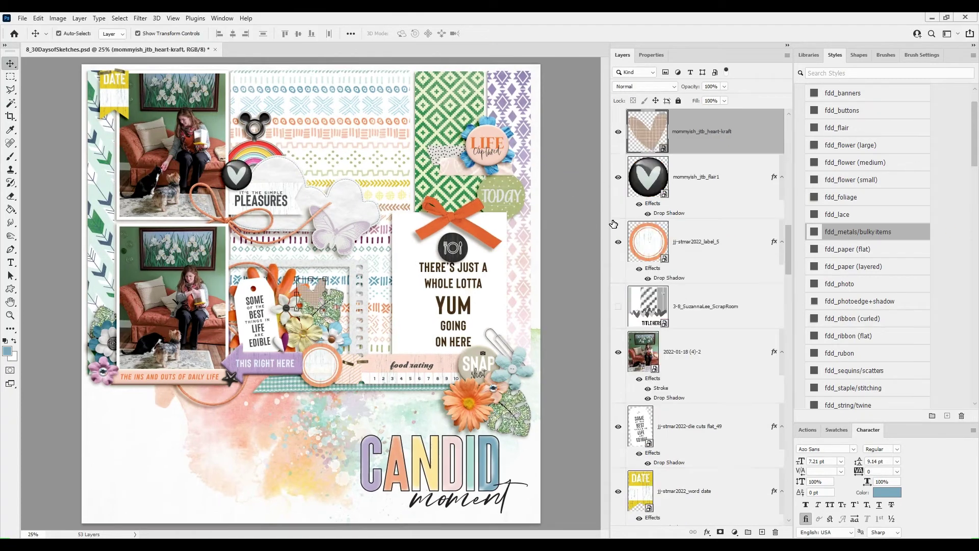
left_click(873, 266)
left_click_drag(316, 303, 359, 356)
left_click_drag(702, 134, 702, 400)
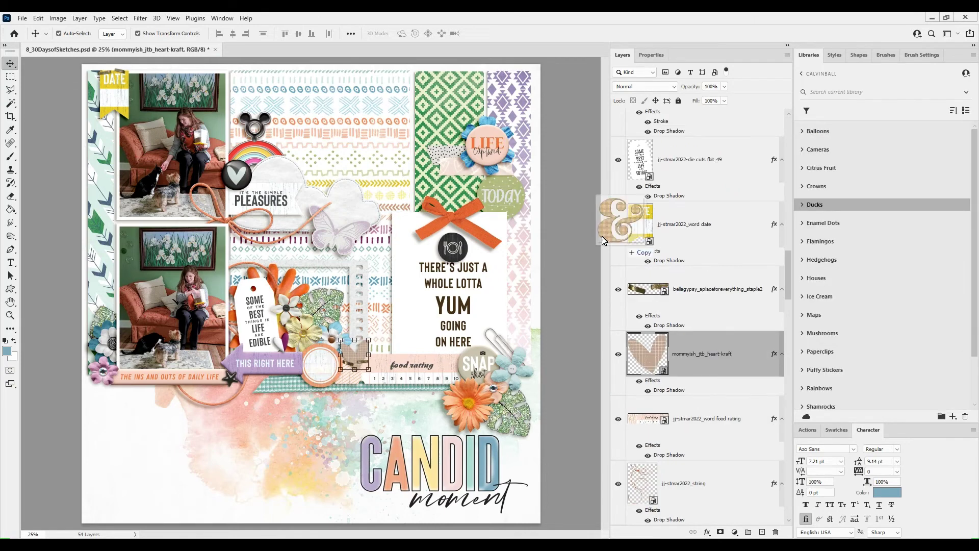
Step: Add the wood veneer ampersand behind the LIFE captured badge and apply the fdd_paper (layered) style
left_click_drag(624, 241, 510, 260)
left_click_drag(315, 278, 481, 102)
left_click(834, 55)
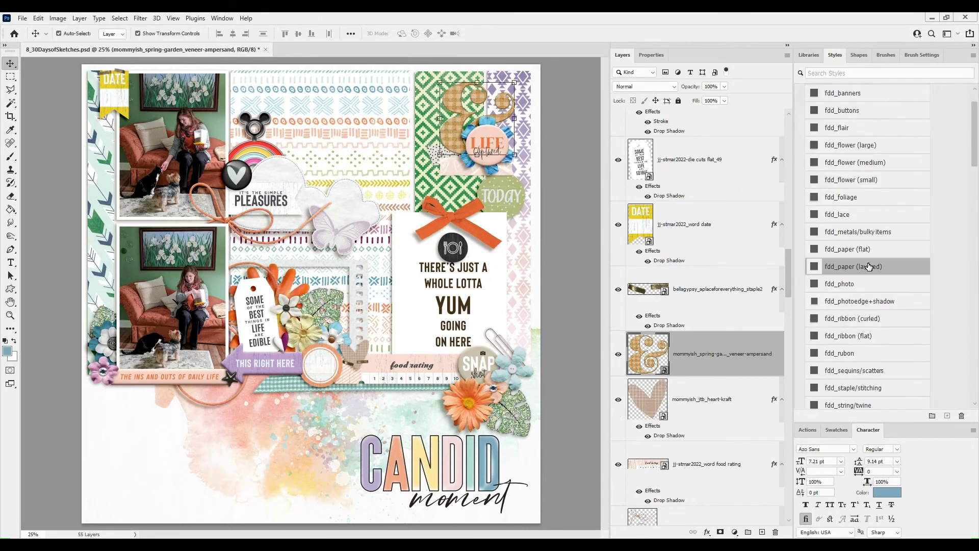
left_click(870, 266)
Step: Add the white doily above the CANDID title with the fdd_paper (layered) style, stacking it beneath the gingham ribbon
left_click(859, 266)
left_click_drag(327, 249, 386, 228)
scroll(717, 297, "down", 3)
mouse_move(385, 261)
left_mouse_down()
mouse_move(403, 257)
mouse_move(405, 96)
mouse_move(410, 413)
left_mouse_up()
key("ctrl+shift+bracketleft")
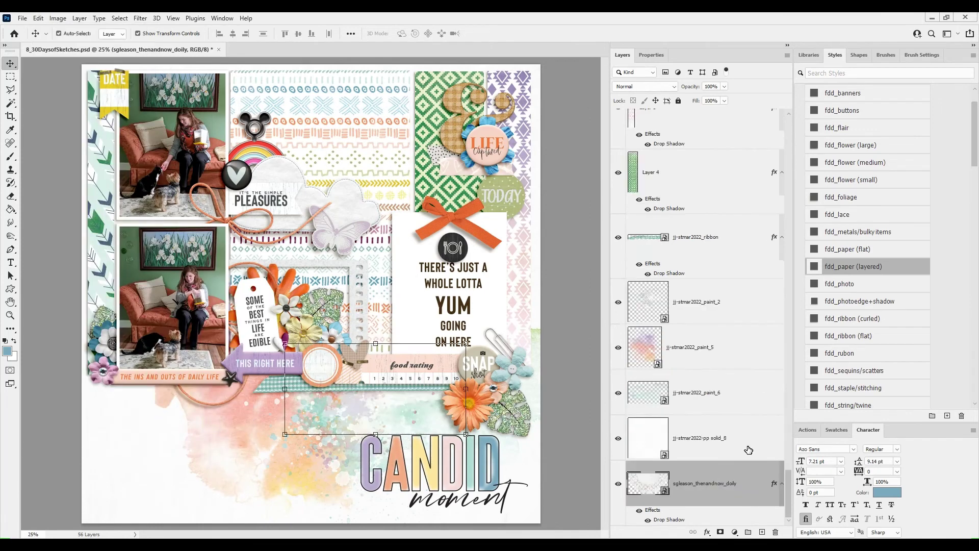
left_click_drag(711, 478, 728, 263)
left_click_drag(394, 398, 423, 400)
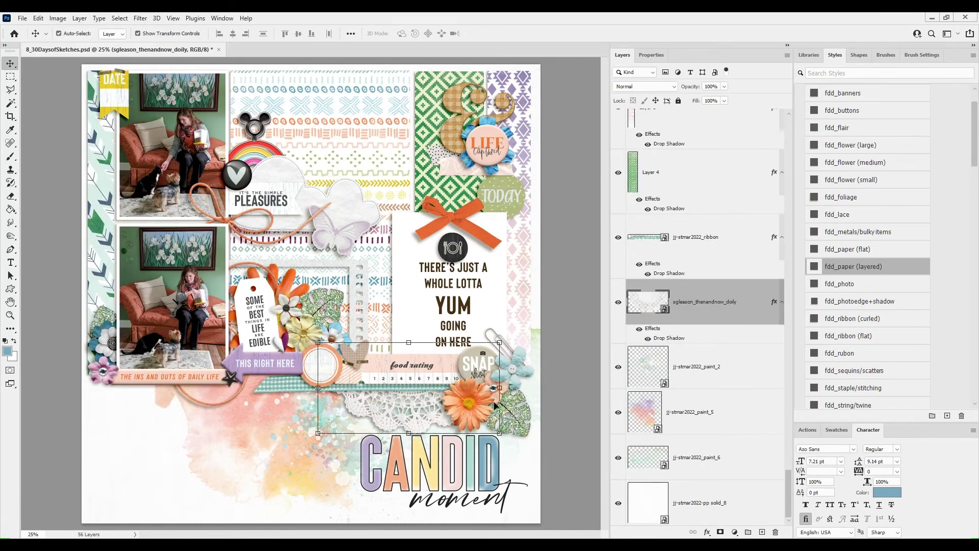
Step: Send the selected embellishment layer to the back and raise it several places in the layer stack
left_click(427, 459)
scroll(704, 166, "up", 5)
left_click(716, 290, "ctrl")
key("ctrl+shift+bracketleft")
left_click_drag(706, 506, 716, 239)
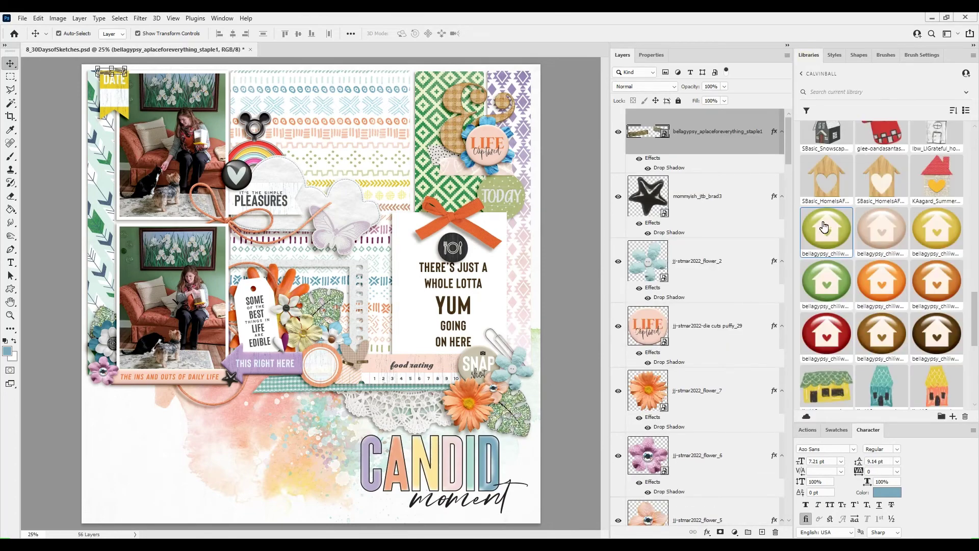
Step: Add the green house button over the tag's hole and the gold shamrock coin, applying fdd_paper (layered) to the coin
left_click_drag(825, 227, 309, 215)
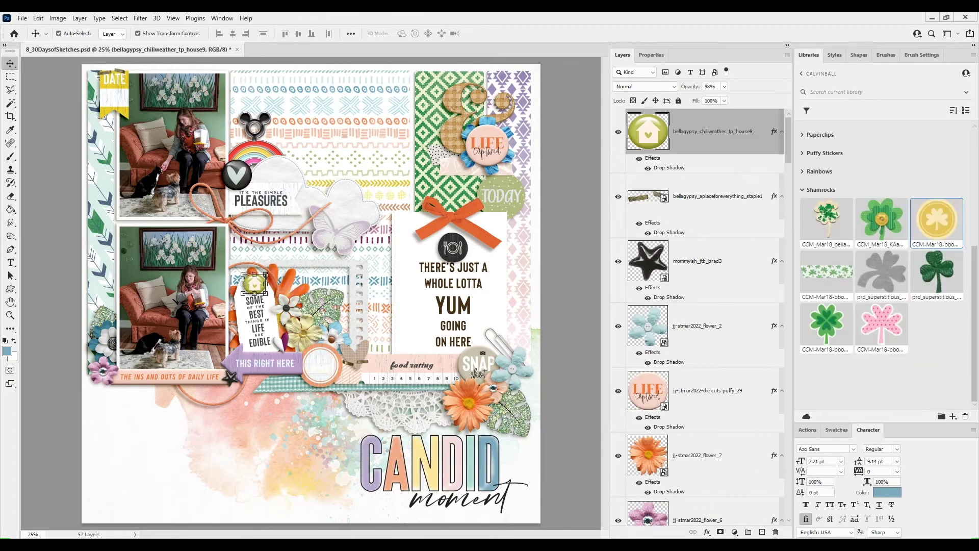
left_click_drag(937, 220, 373, 293)
left_click(835, 55)
left_click(854, 267)
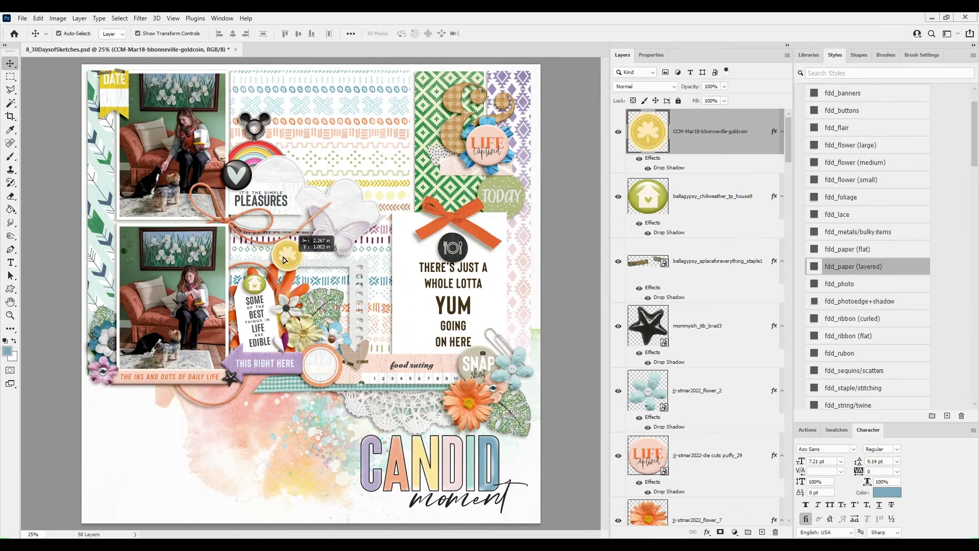
Step: Rotate the white frame behind the tag cluster by -4.96 degrees
left_click(359, 266)
left_click_drag(378, 260, 353, 253)
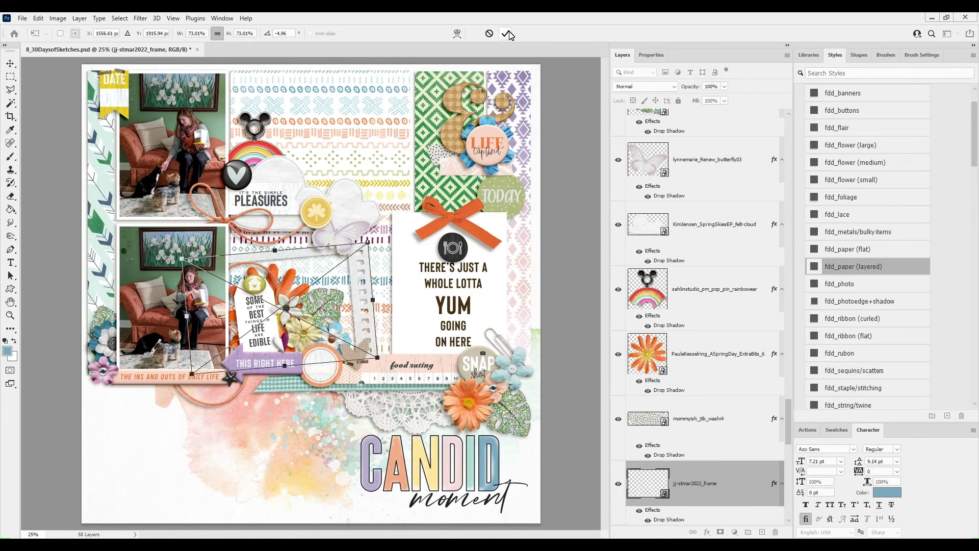
left_click(507, 34)
Step: Move the gold shamrock coin below the cloud and stack it beneath the felt cloud layer
left_click_drag(321, 210, 298, 225)
left_click_drag(709, 131, 719, 382)
left_click_drag(307, 242, 308, 253)
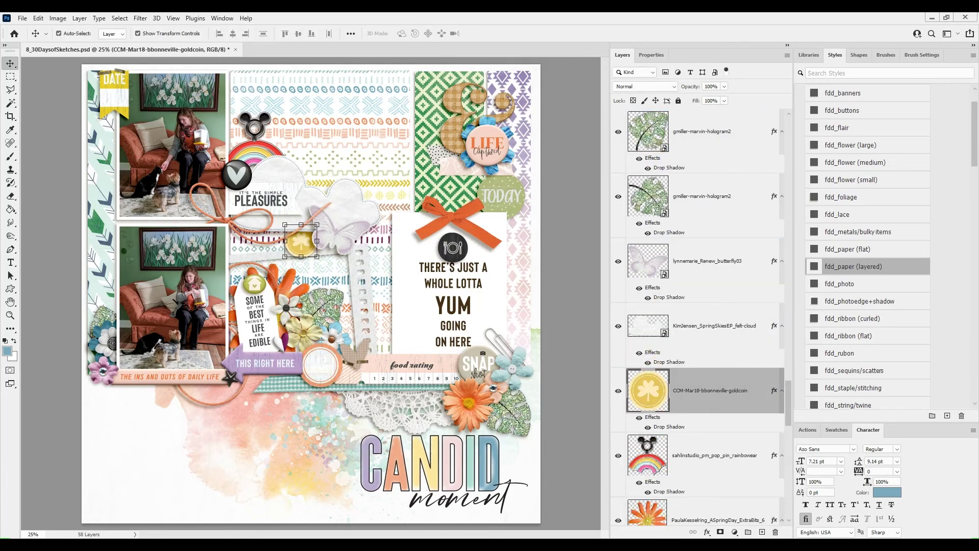
Step: Add the black cat, shrink it and seat it on the food rating strip, stacked beneath the bow layer with the fdd_paper (layered) style
left_click_drag(706, 188, 465, 292)
key("Return")
left_click_drag(319, 298, 379, 302)
left_click_drag(410, 241, 382, 283)
left_click_drag(367, 300, 379, 306)
key("Return")
left_click_drag(724, 390, 698, 175)
left_click_drag(374, 305, 383, 305)
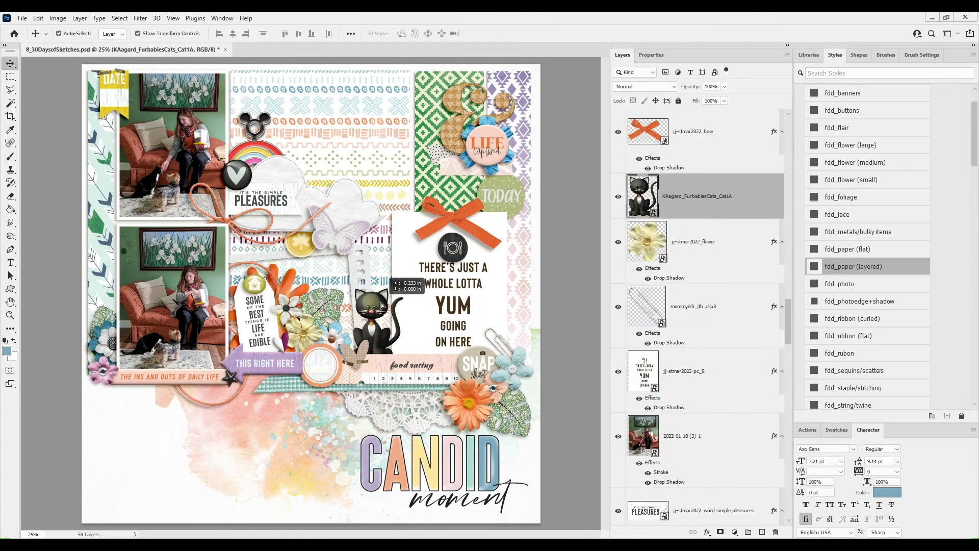
left_click(862, 267)
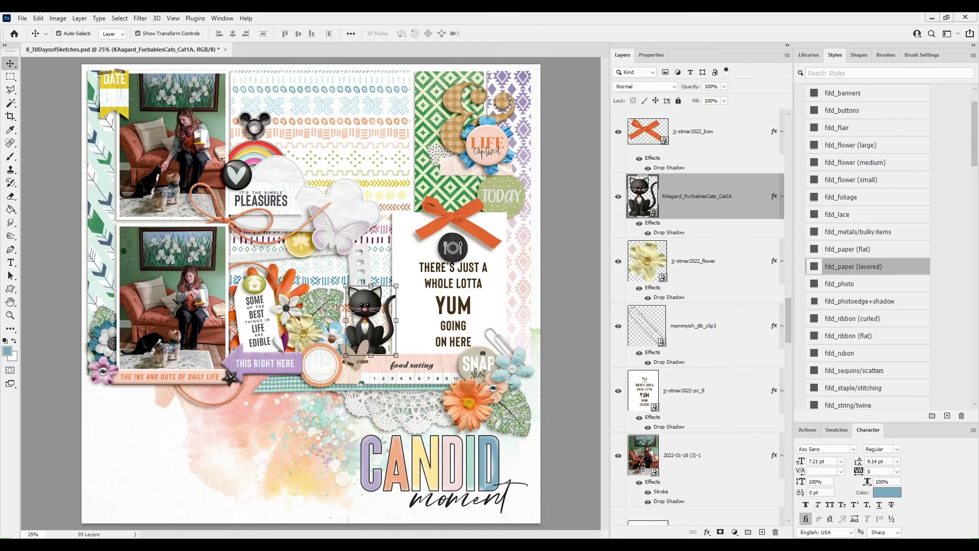
Step: Add the brown dog above the cat layer and apply the fdd_flower (medium) style to both animals
left_click_drag(693, 256, 374, 264)
left_click(850, 264)
left_click(698, 261, "shift")
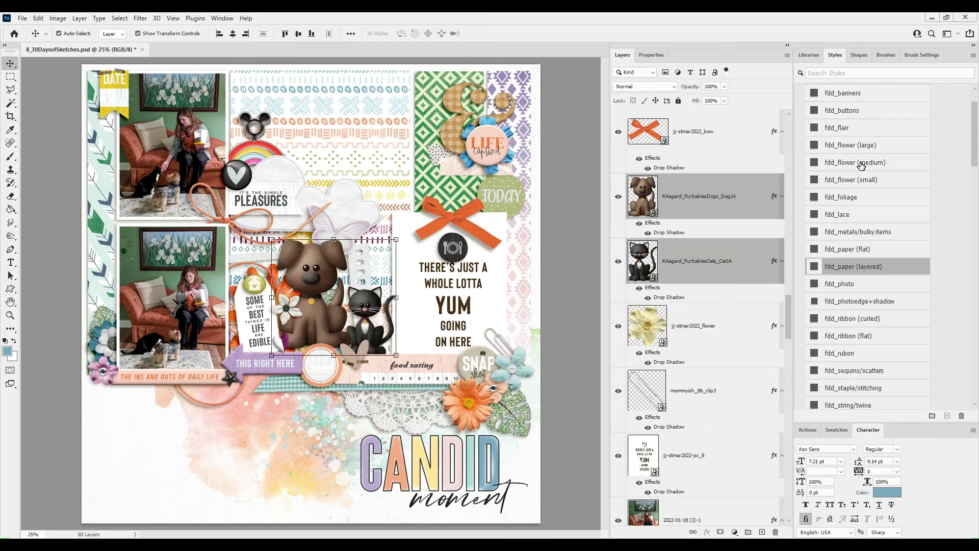
left_click(861, 164)
left_click(551, 237)
Step: Shrink the brown dog to about the cat's size and seat it beside the cat on the food rating strip
left_click_drag(316, 286, 413, 291)
left_click_drag(447, 245, 406, 301)
left_click_drag(397, 318, 421, 308)
key("Return")
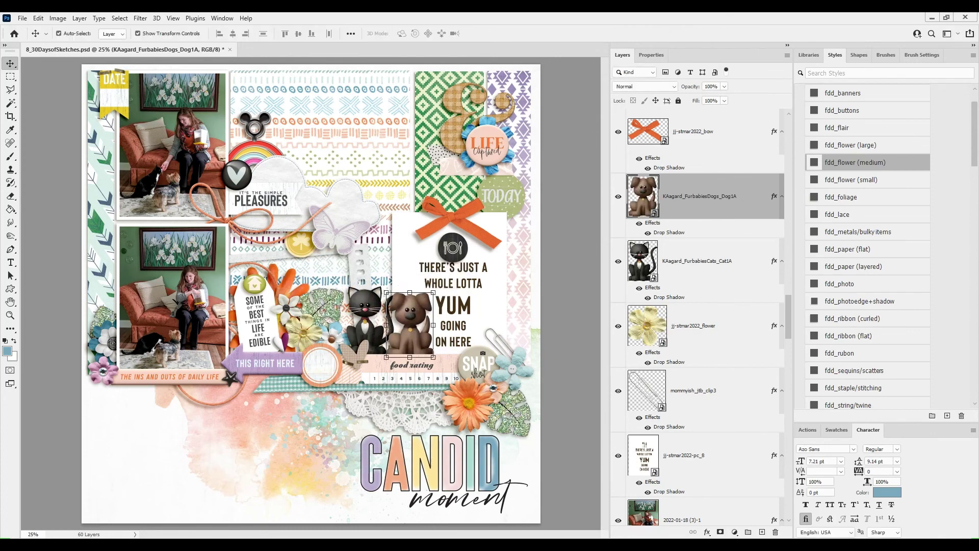